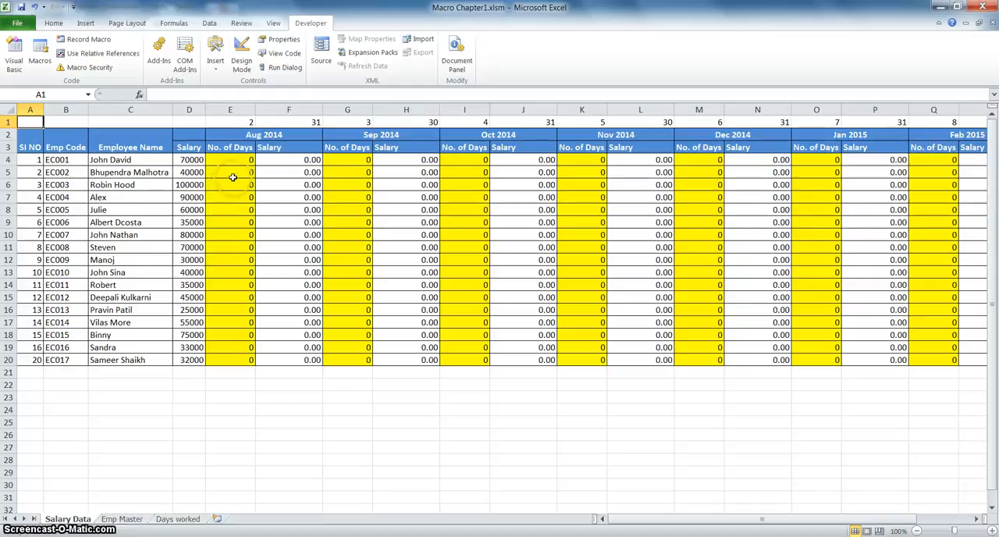
Start recording a macro named lookupdays, stored in This Workbook, with the first Aug 2014 No. of Days cell E4 selected.
{"action": "left_click", "coordinate": [236, 161]}
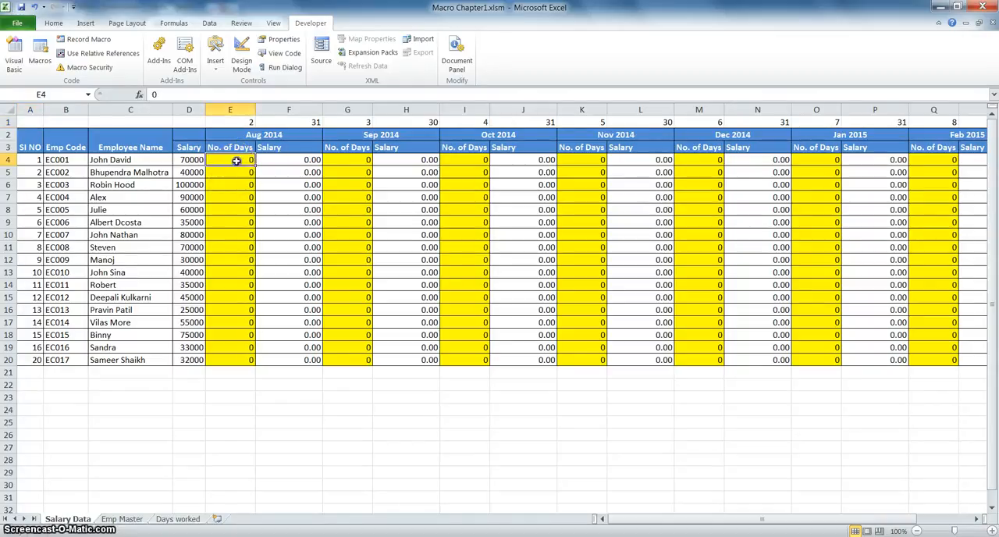
{"action": "left_click", "coordinate": [92, 39]}
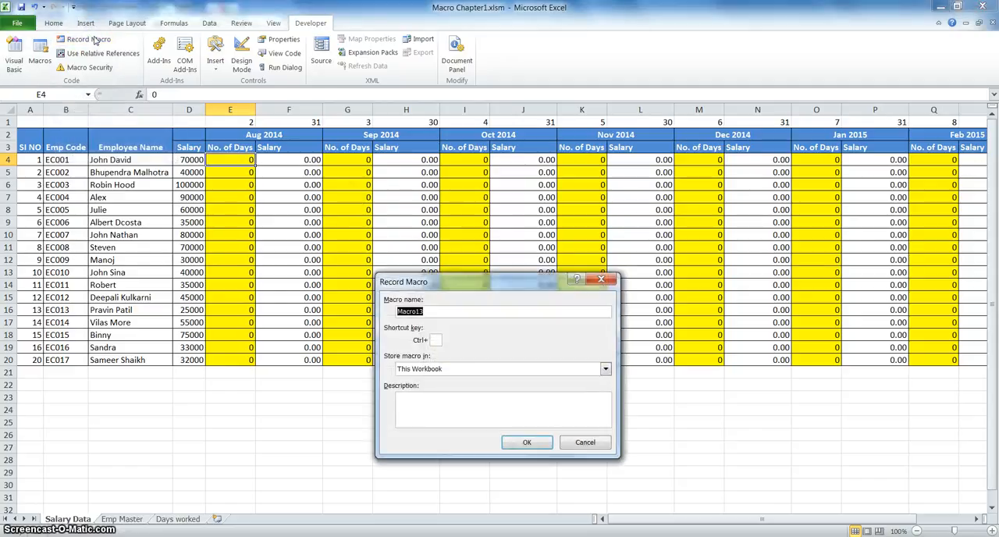
{"action": "left_click", "coordinate": [487, 311]}
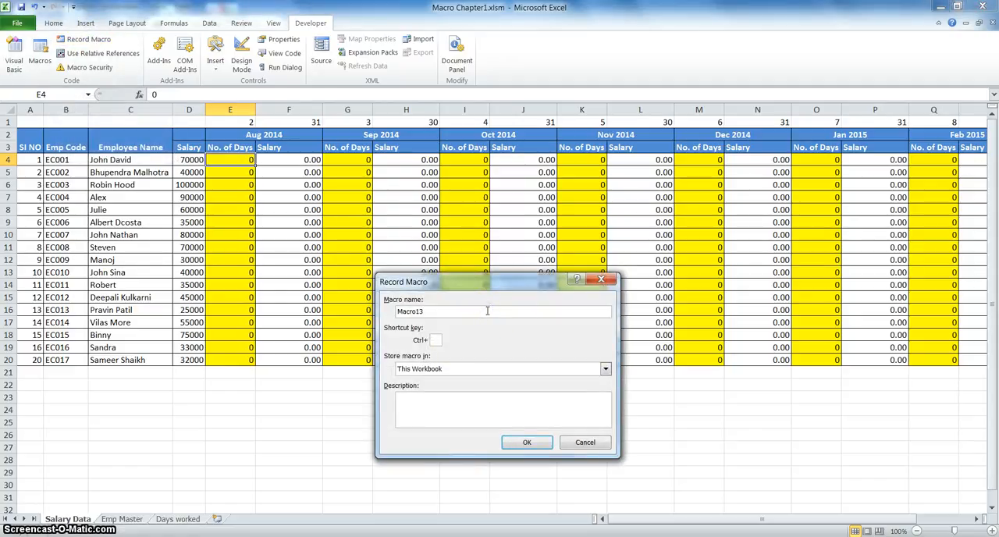
{"action": "key", "text": "BackSpace"}
{"action": "key", "text": "BackSpace"}
{"action": "key", "text": "BackSpace"}
{"action": "key", "text": "BackSpace"}
{"action": "key", "text": "BackSpace"}
{"action": "key", "text": "BackSpace"}
{"action": "key", "text": "BackSpace"}
{"action": "type", "text": "lo"}
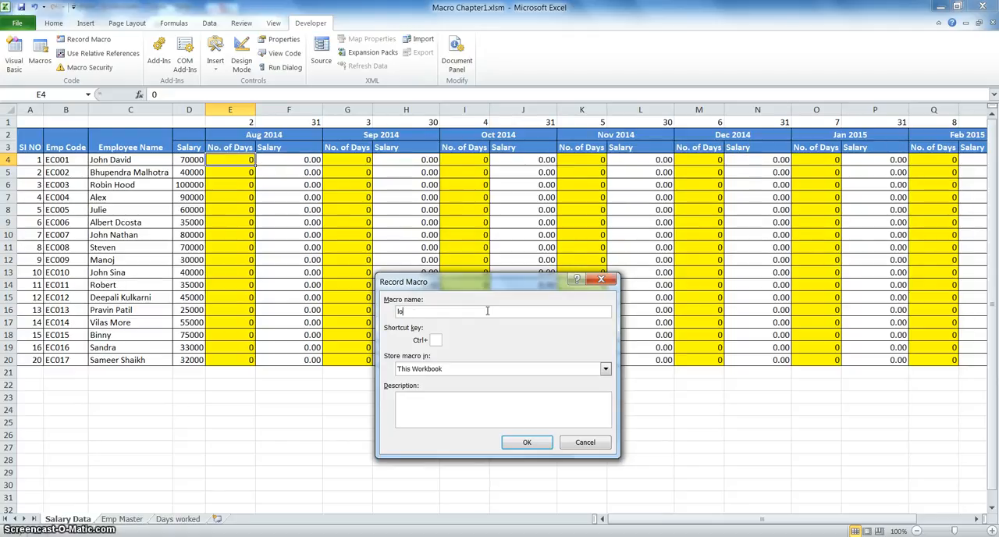
{"action": "type", "text": "okupdays"}
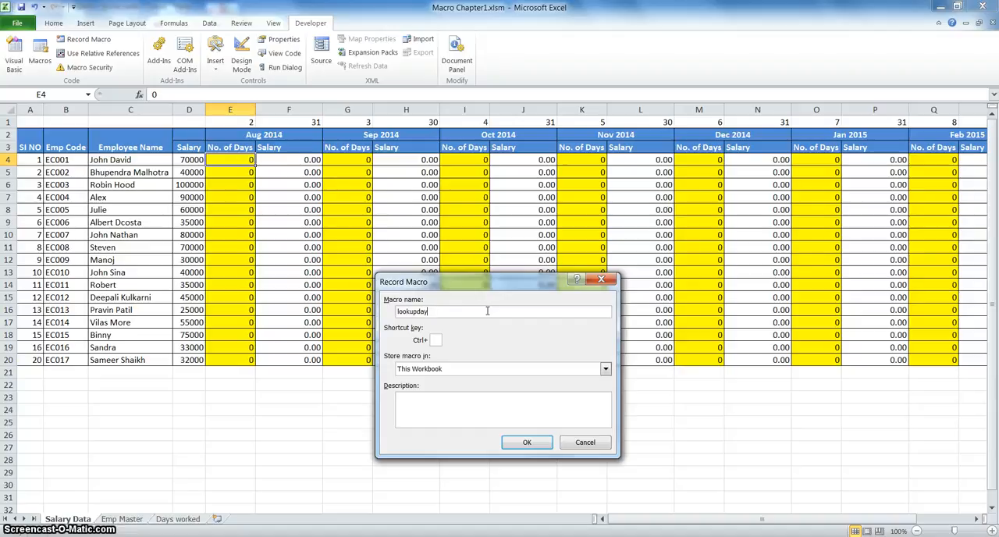
{"action": "left_click", "coordinate": [524, 443]}
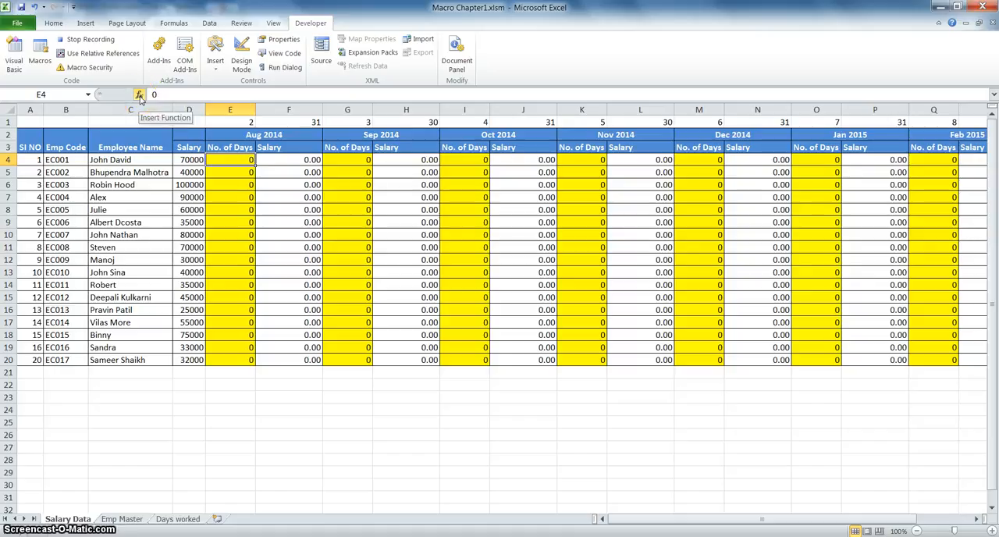
Insert a VLOOKUP function in E4 with the column-locked employee code $B4 as the lookup value.
{"action": "left_click", "coordinate": [140, 95]}
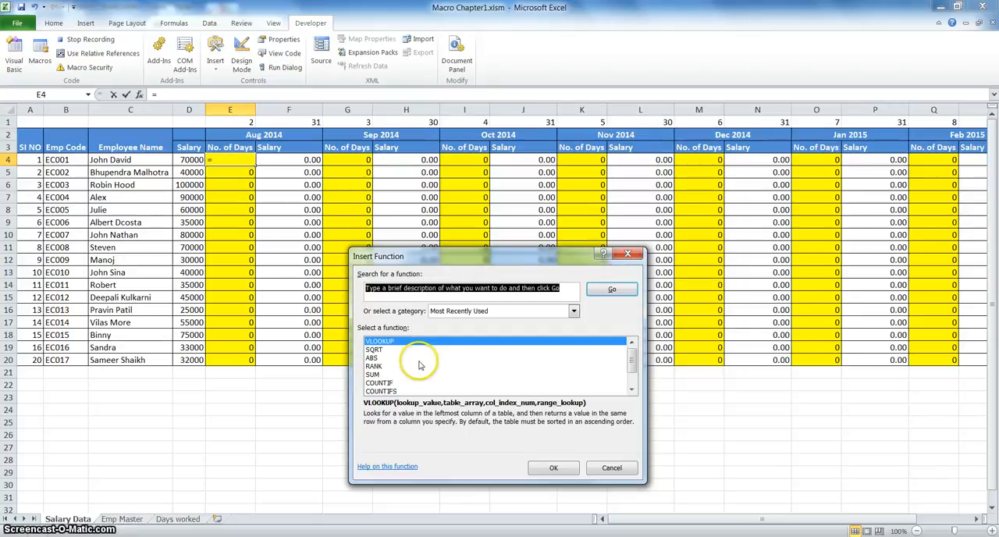
{"action": "left_click", "coordinate": [549, 468]}
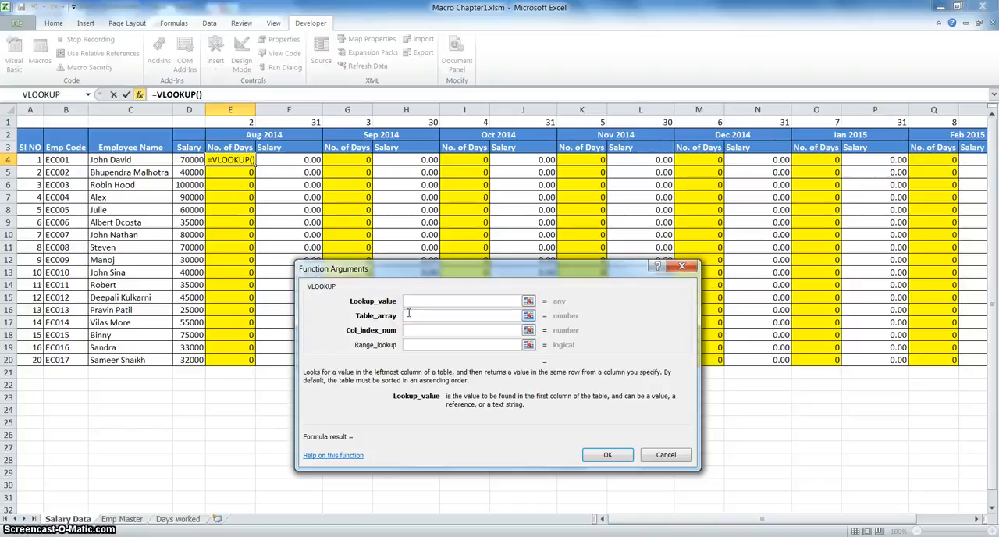
{"action": "left_click", "coordinate": [64, 162]}
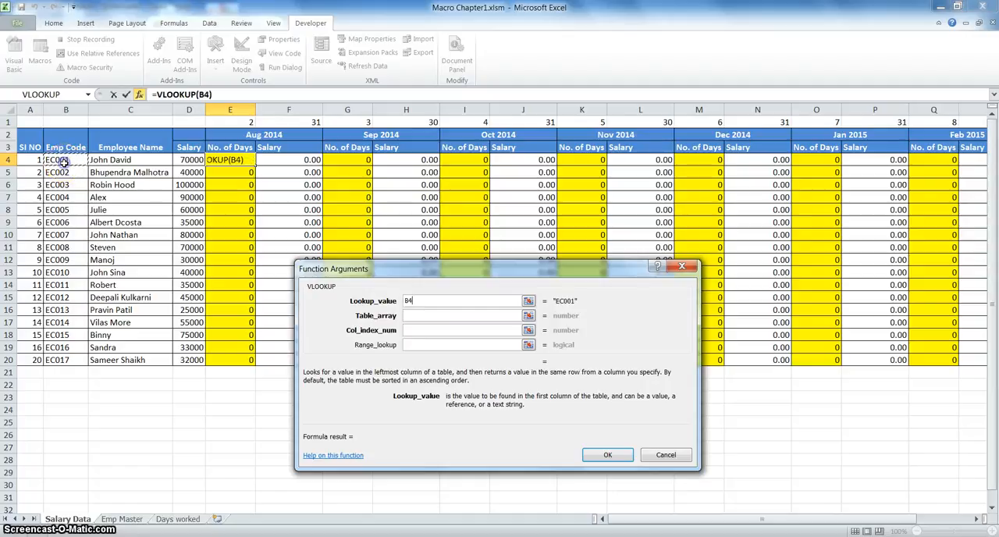
{"action": "left_click", "coordinate": [406, 301]}
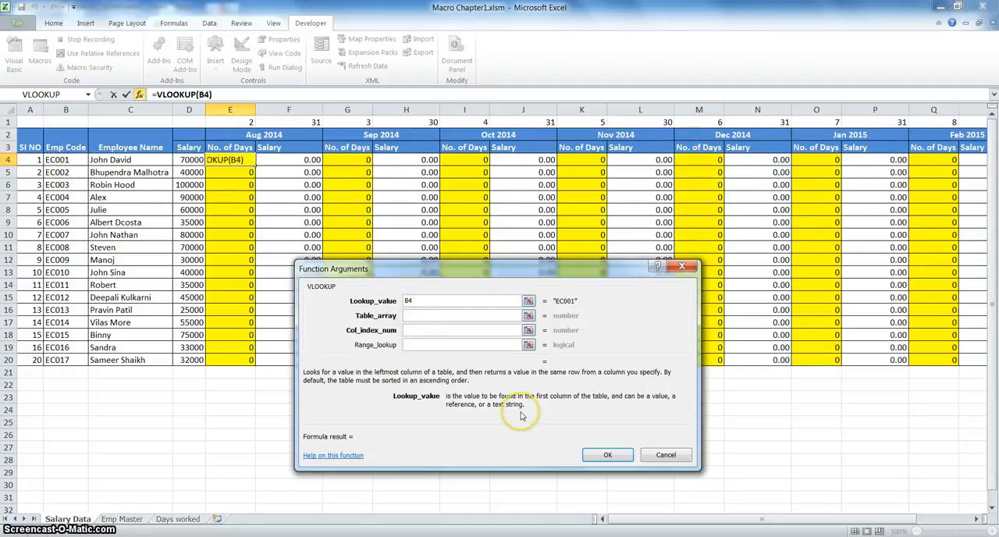
{"action": "type", "text": "$"}
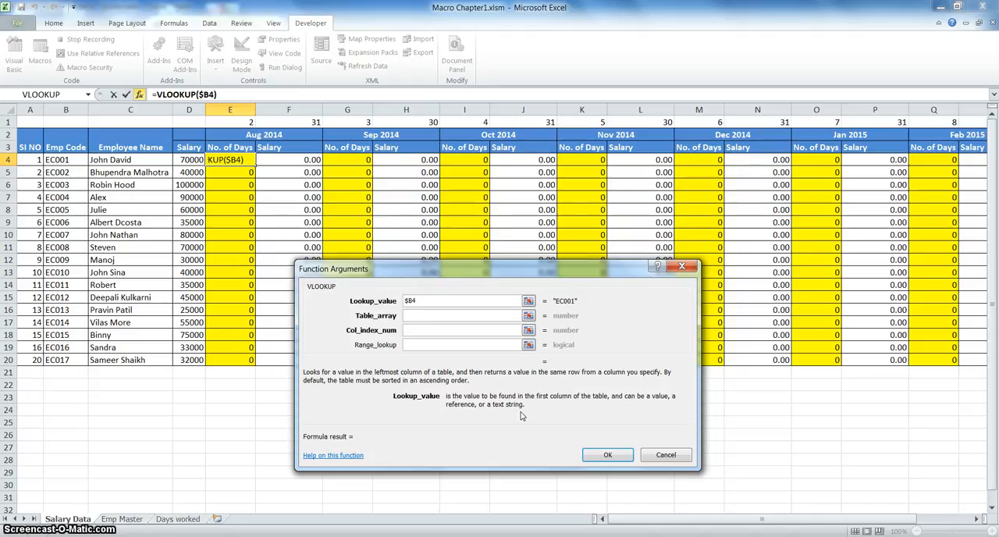
Set the VLOOKUP table array to columns B through J of the Days worked sheet as the absolute reference $B:$J.
{"action": "left_click", "coordinate": [417, 314]}
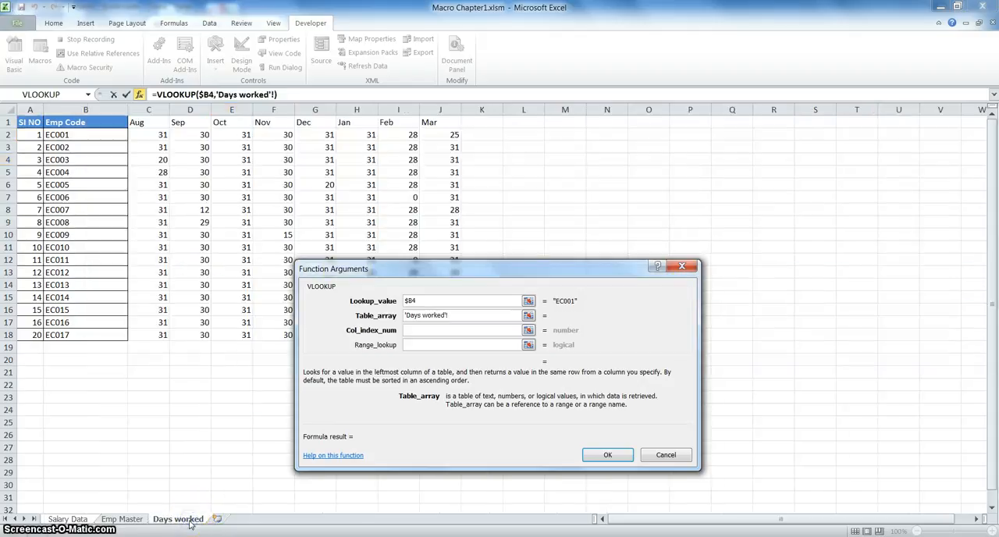
{"action": "left_click", "coordinate": [446, 108]}
{"action": "left_click_drag", "start_coordinate": [446, 108], "coordinate": [110, 133]}
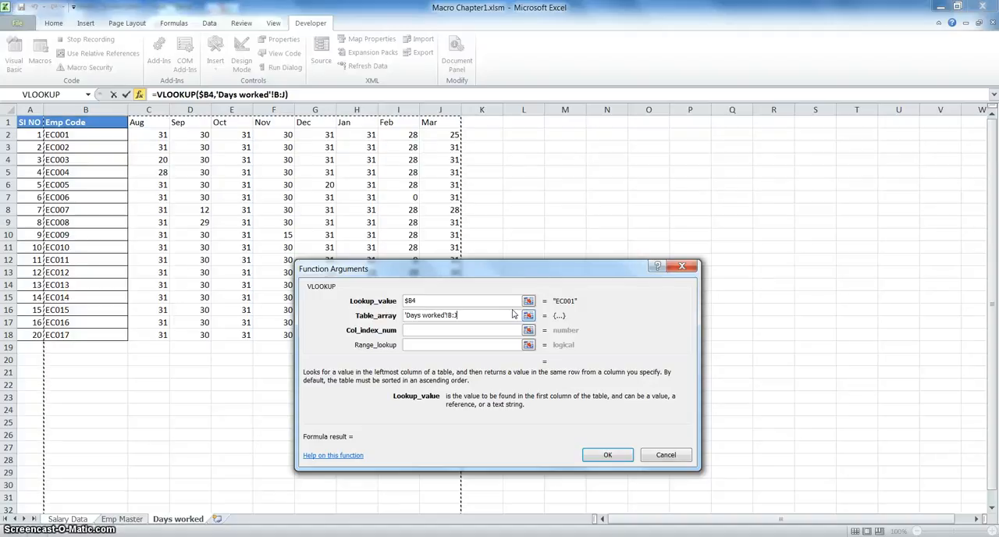
{"action": "key", "text": "F4"}
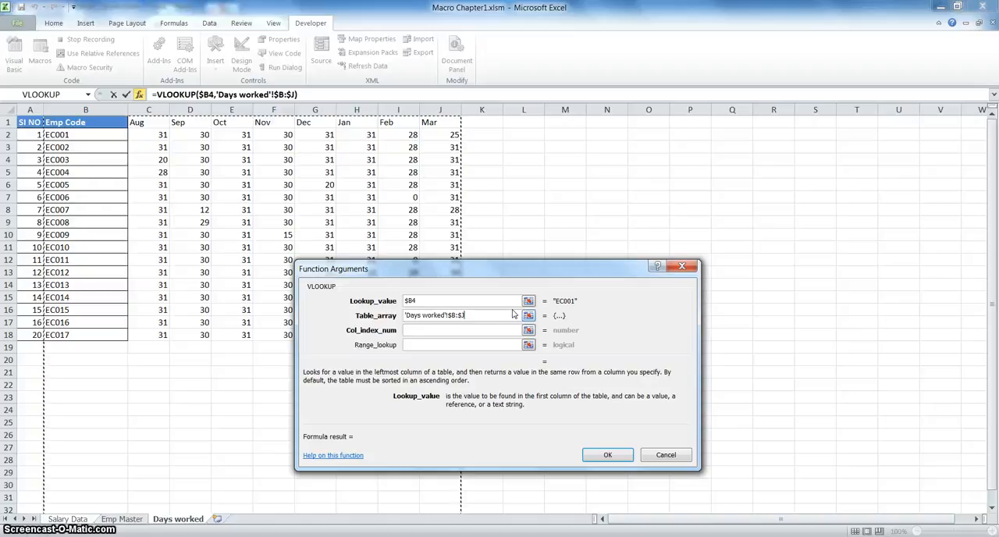
Complete the VLOOKUP with row-locked E$1 as the column index number and 0 as the range lookup.
{"action": "left_click", "coordinate": [434, 329]}
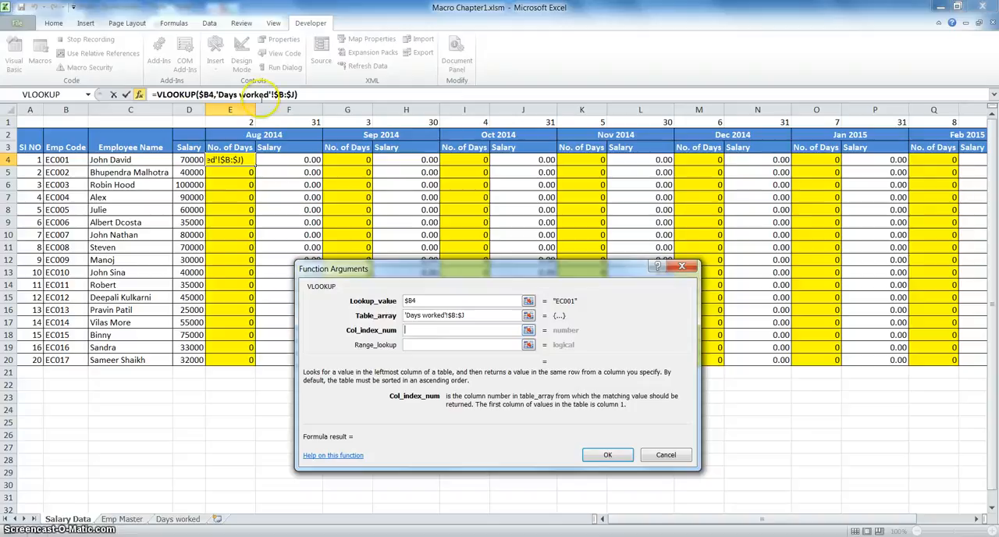
{"action": "left_click", "coordinate": [239, 124]}
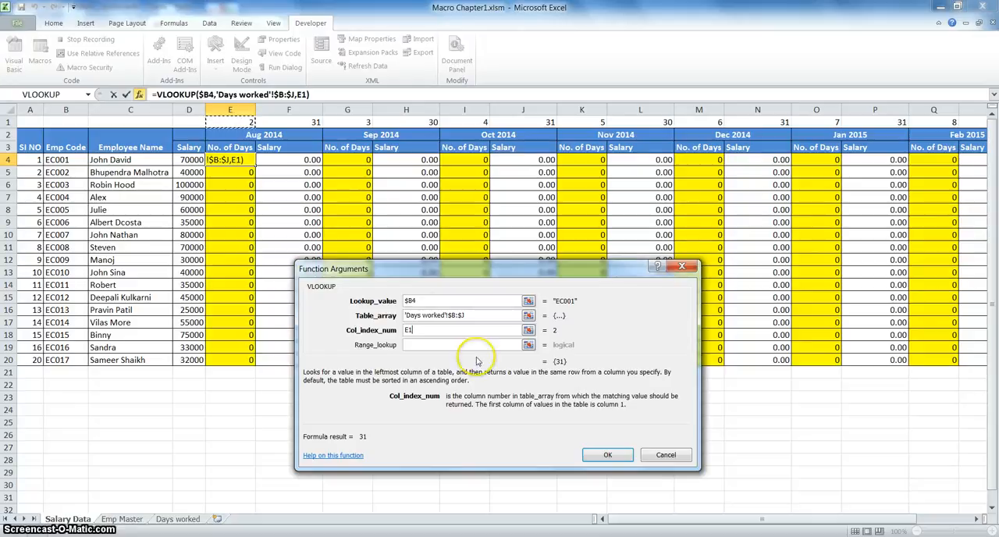
{"action": "left_click", "coordinate": [408, 329]}
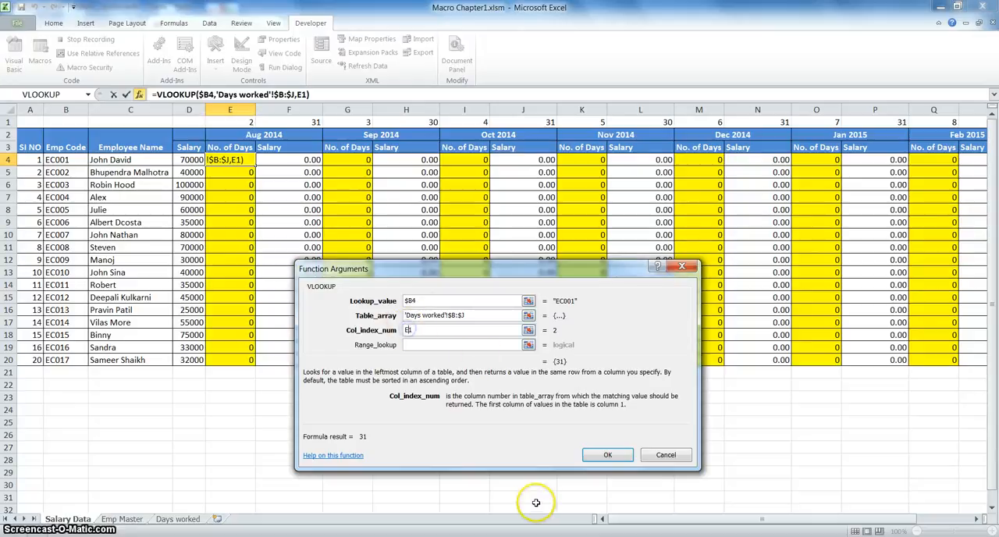
{"action": "type", "text": "$"}
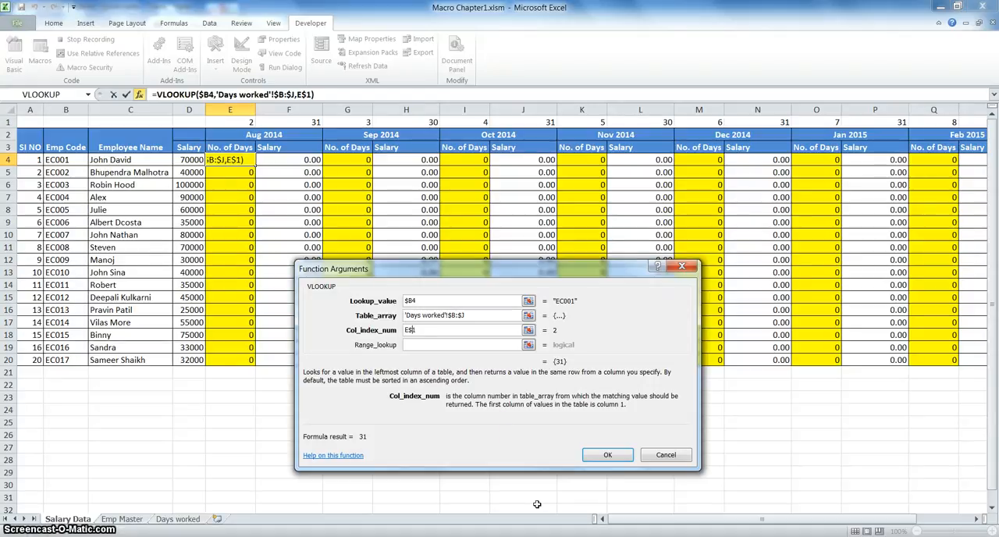
{"action": "left_click", "coordinate": [422, 345]}
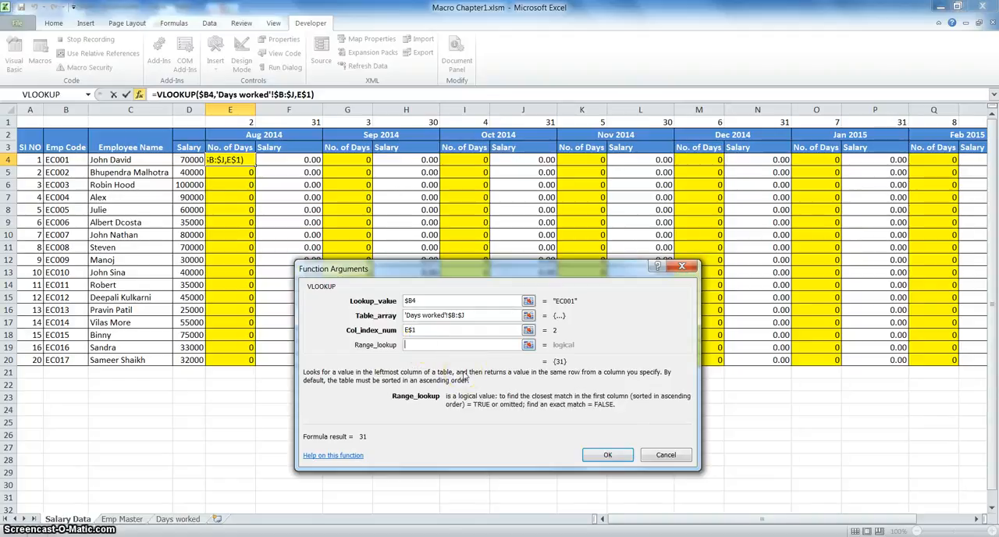
{"action": "type", "text": "0"}
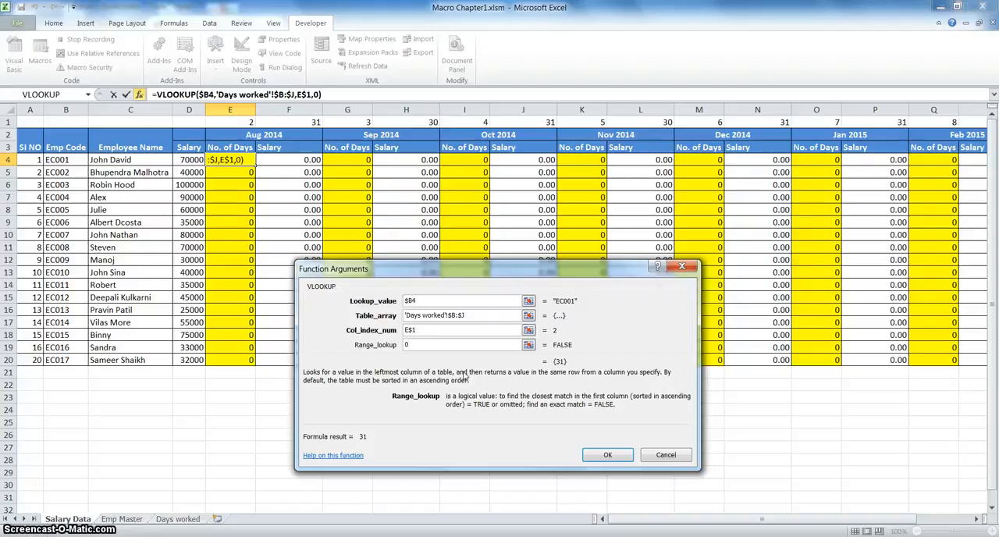
{"action": "left_click", "coordinate": [611, 454]}
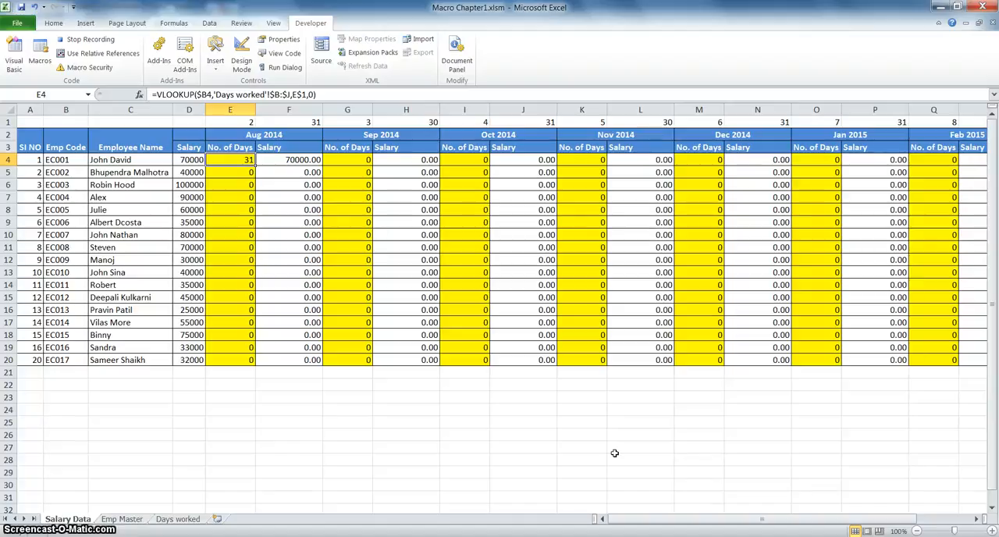
Fill the E4 formula down through E20, stop recording the macro and select A1.
{"action": "key", "text": "ctrl+shift+Down"}
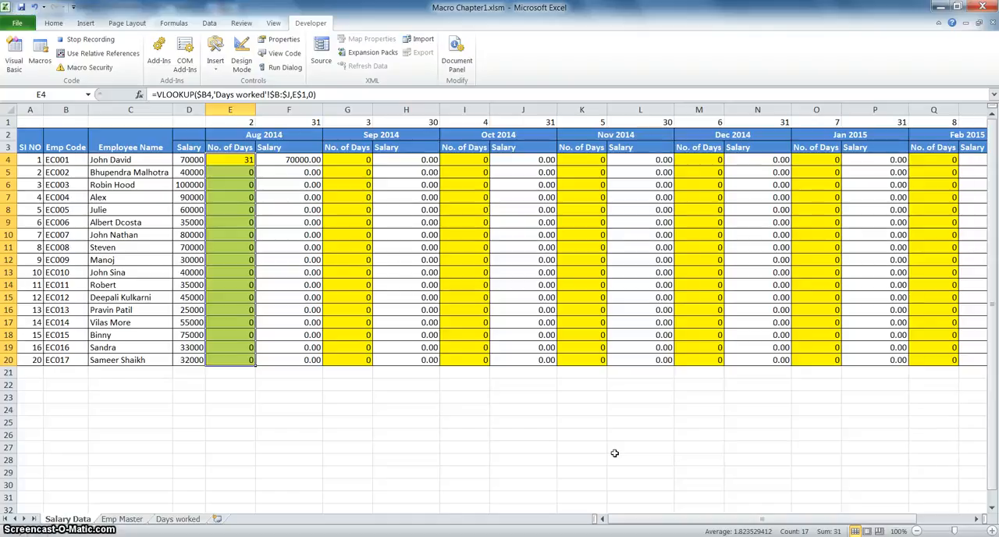
{"action": "key", "text": "ctrl+d"}
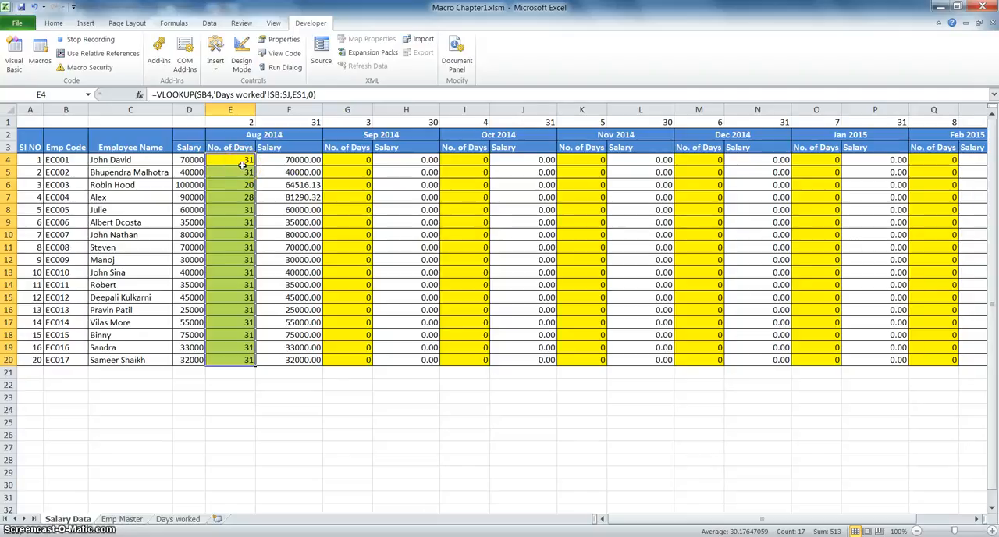
{"action": "left_click", "coordinate": [86, 41]}
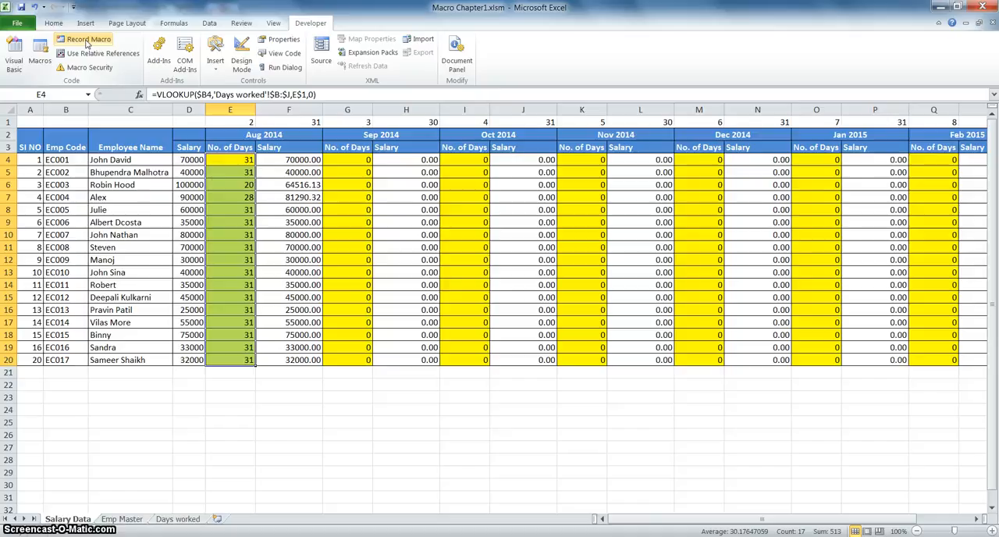
{"action": "left_click", "coordinate": [26, 121]}
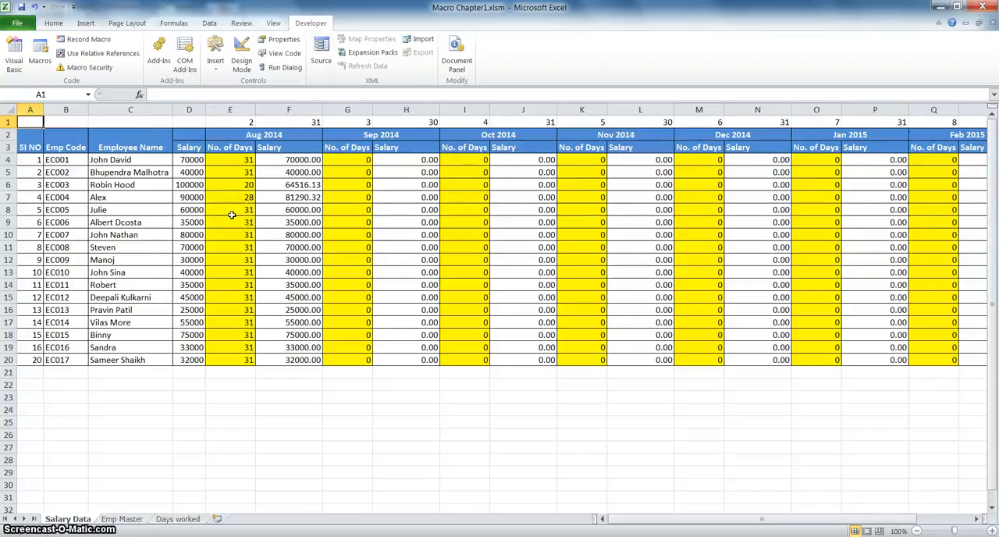
Review the recorded lookupdays code in Module1 in the Visual Basic editor and return to the Salary Data sheet.
{"action": "left_click", "coordinate": [14, 56]}
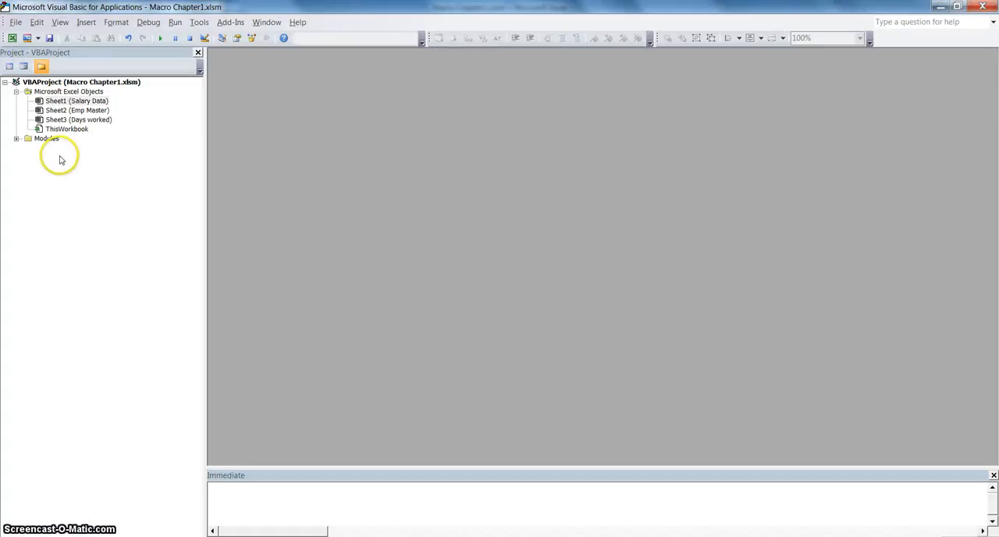
{"action": "left_click", "coordinate": [16, 139]}
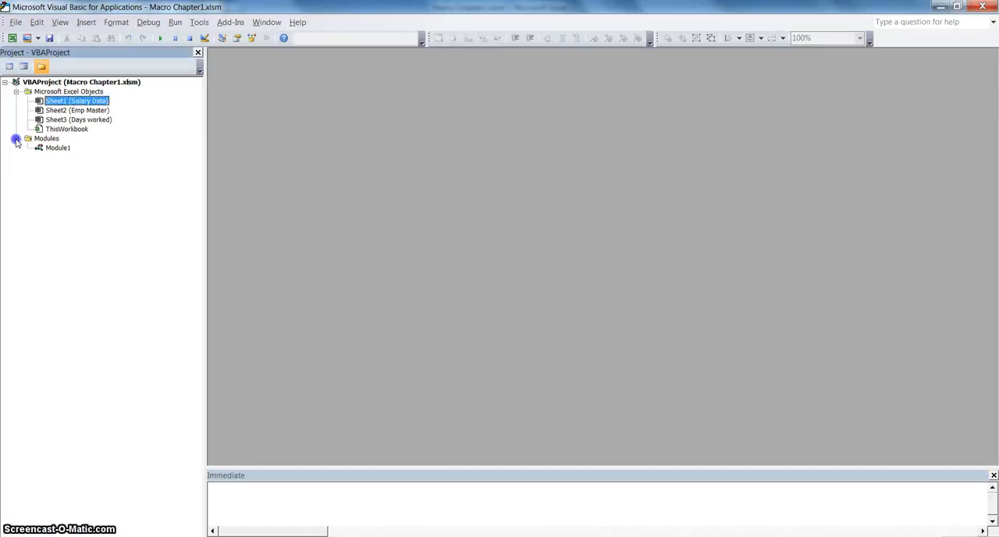
{"action": "left_click", "coordinate": [58, 150]}
{"action": "double_click", "coordinate": [58, 149]}
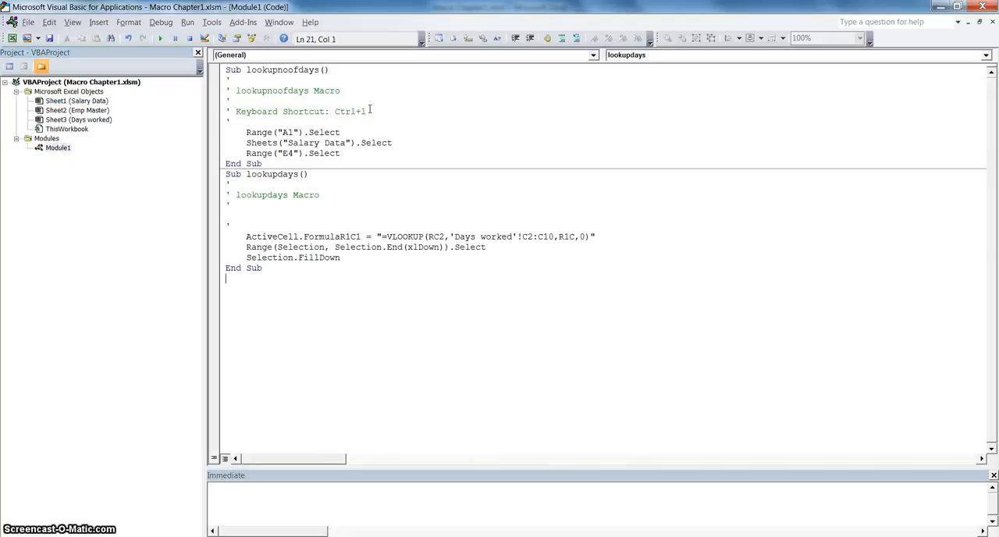
{"action": "left_click", "coordinate": [401, 198]}
{"action": "left_click", "coordinate": [982, 7]}
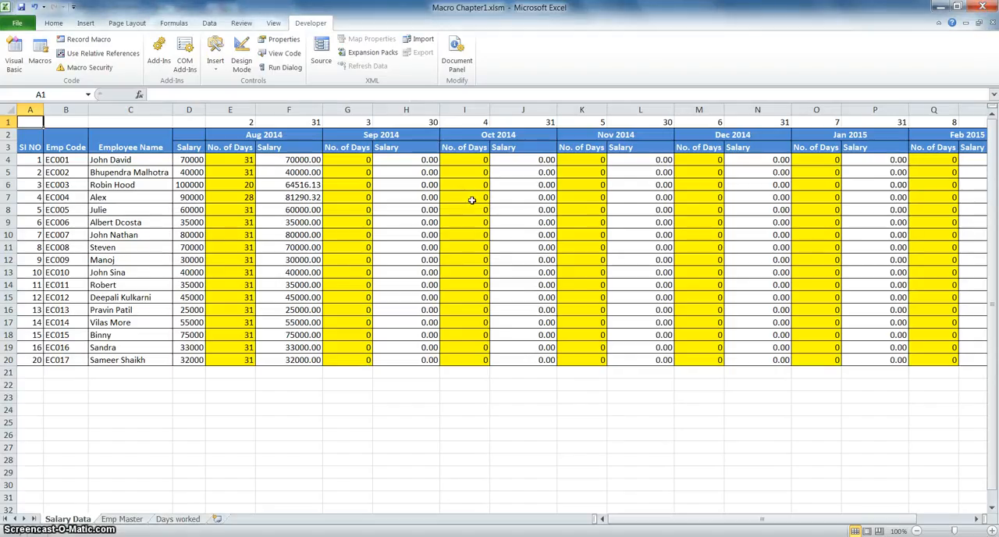
Run the lookupdays macro from G4 to fill the Sep 2014 No. of Days column.
{"action": "left_click", "coordinate": [363, 159]}
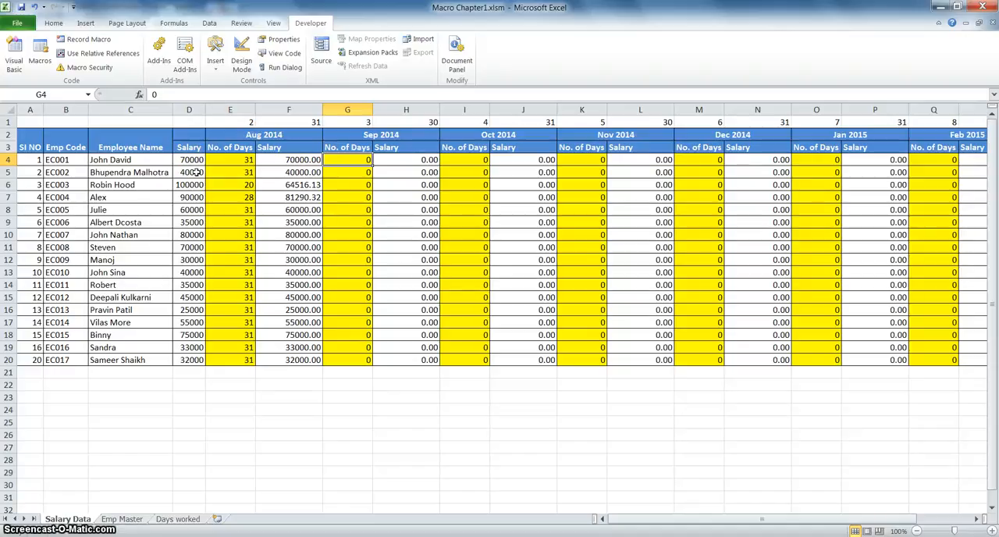
{"action": "key", "text": "alt+F8"}
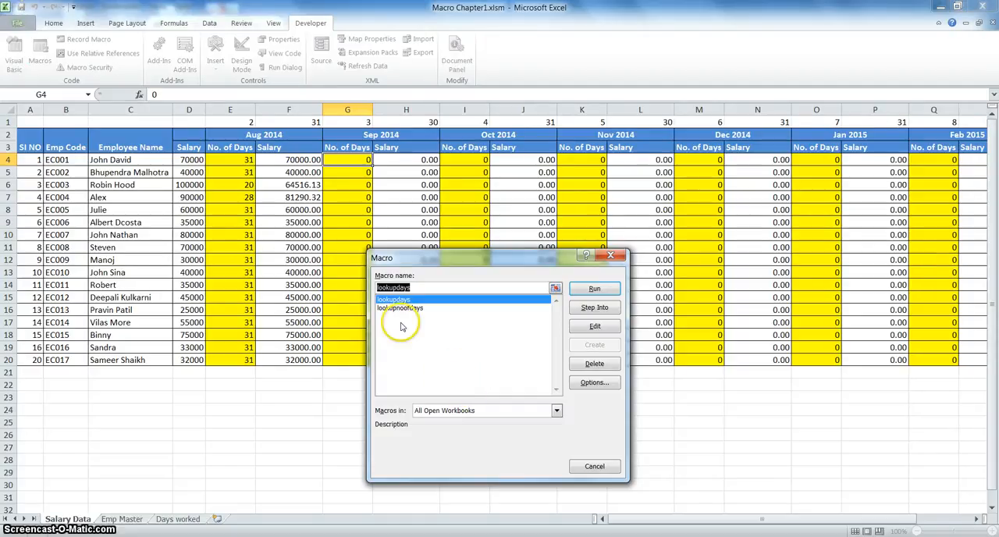
{"action": "left_click", "coordinate": [589, 292]}
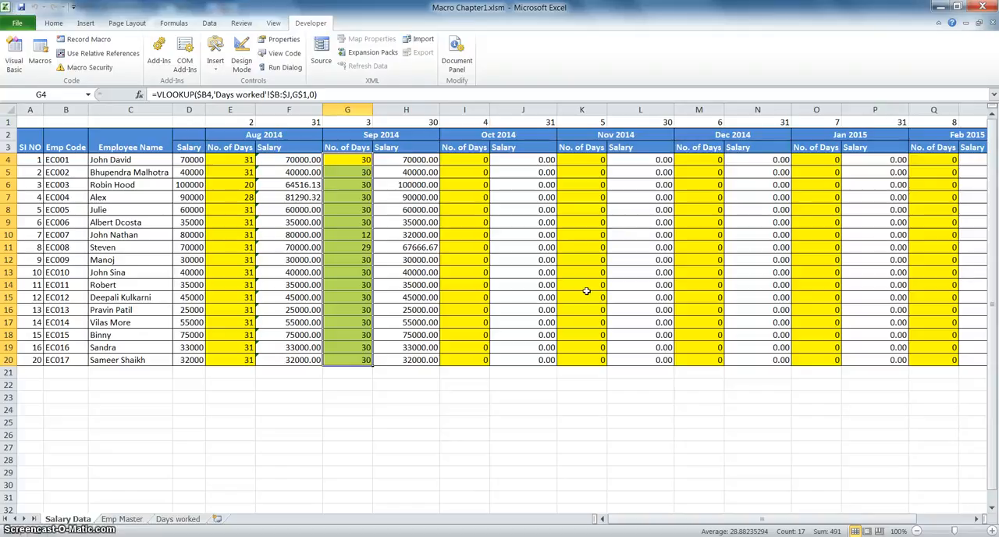
Run the lookupdays macro from I4 and from K4 to fill the Oct 2014 and Nov 2014 No. of Days columns.
{"action": "left_click", "coordinate": [472, 161]}
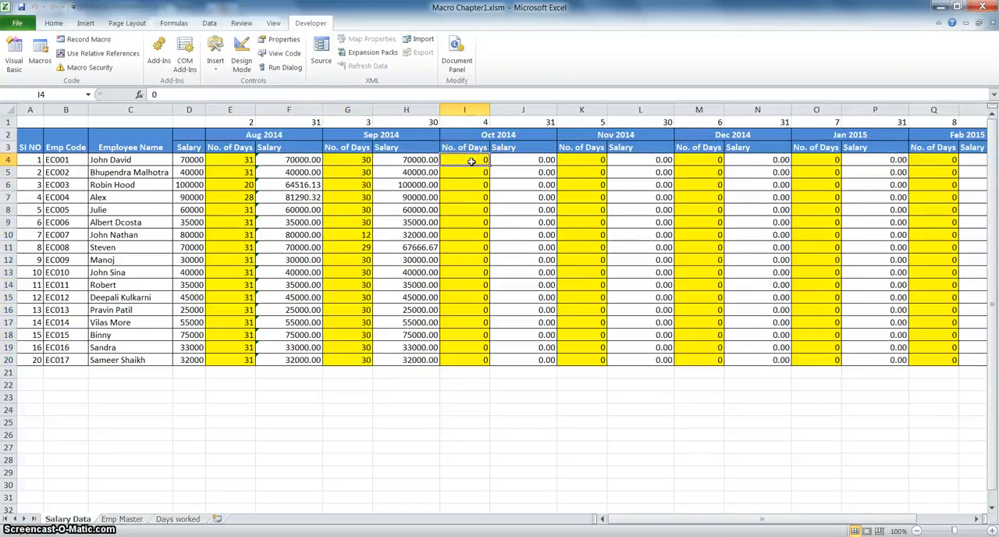
{"action": "key", "text": "alt+F8"}
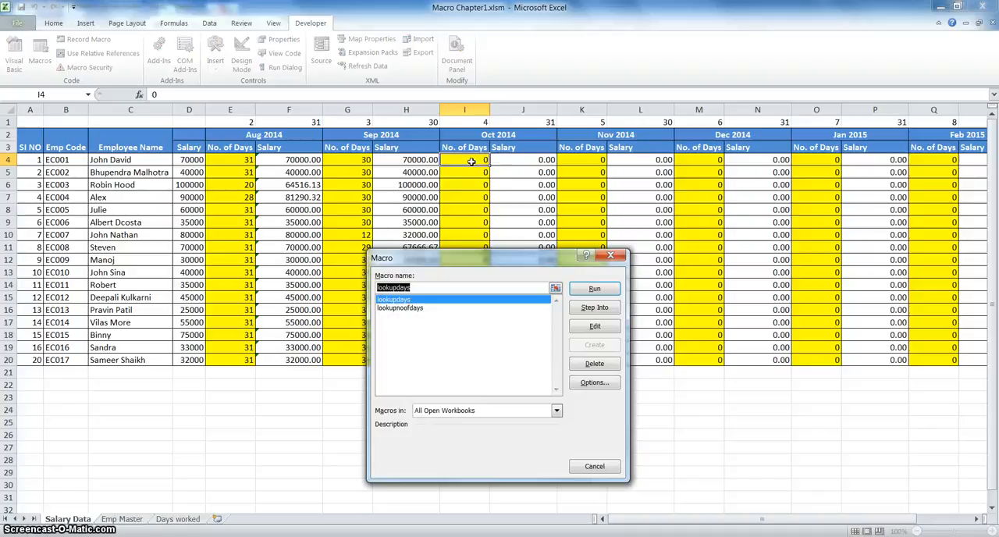
{"action": "left_click", "coordinate": [590, 289]}
{"action": "left_click", "coordinate": [582, 161]}
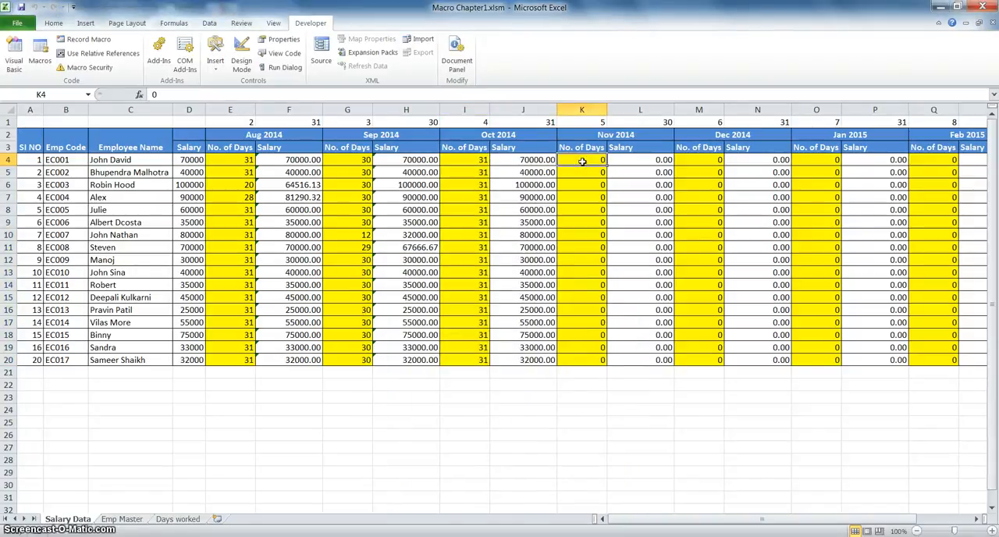
{"action": "key", "text": "alt+F8"}
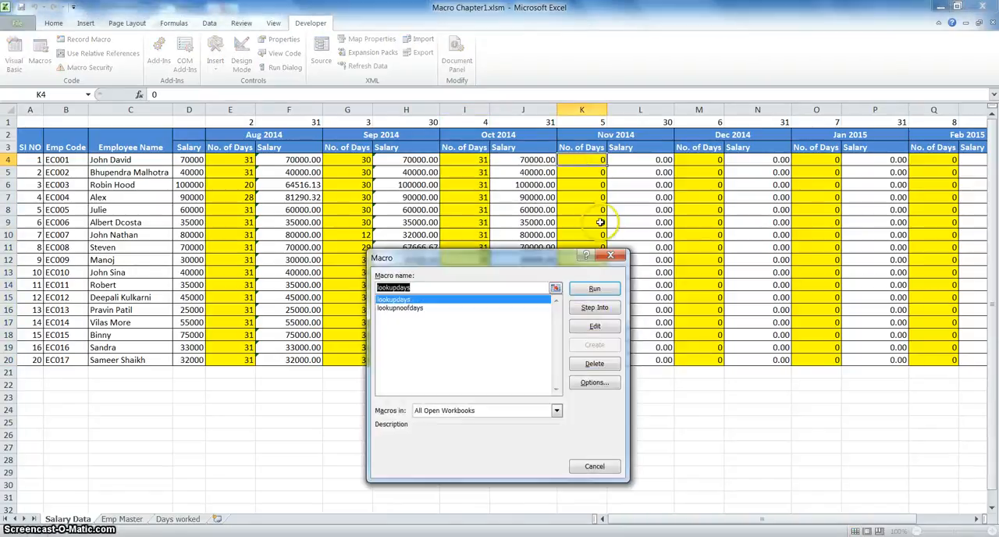
{"action": "left_click", "coordinate": [594, 290]}
Run the lookupdays macro from M4 and from O4 to fill the Dec 2014 and Jan 2015 No. of Days columns.
{"action": "left_click", "coordinate": [700, 159]}
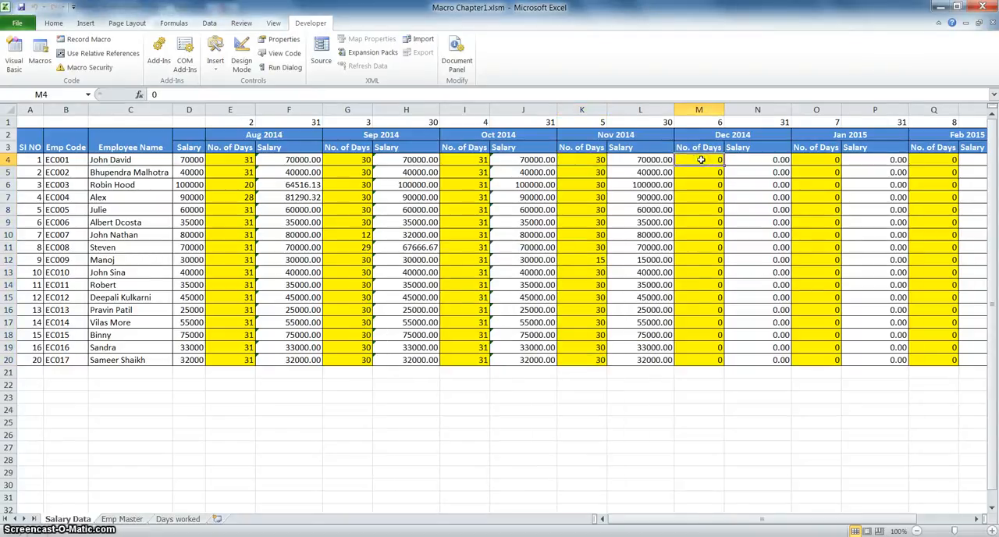
{"action": "key", "text": "alt+F8"}
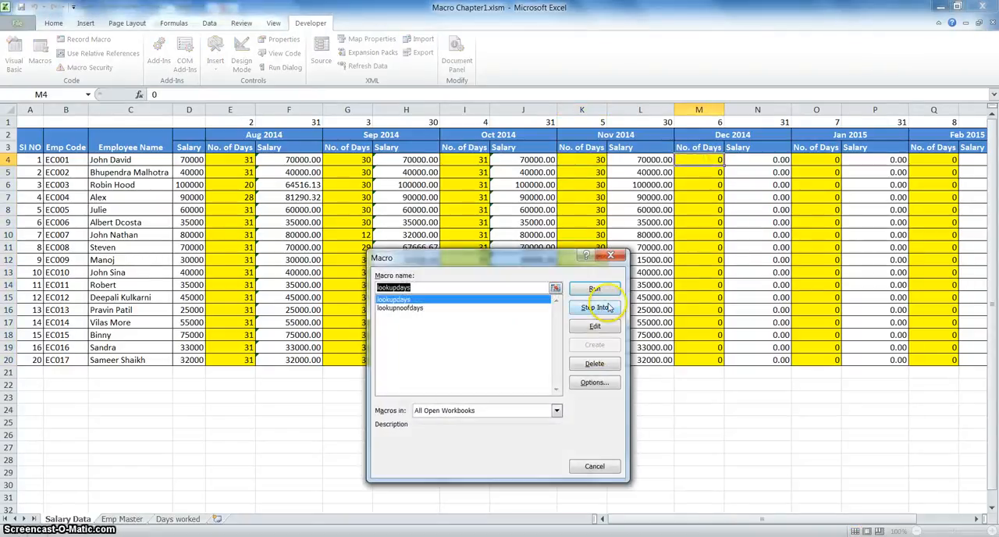
{"action": "left_click", "coordinate": [594, 290]}
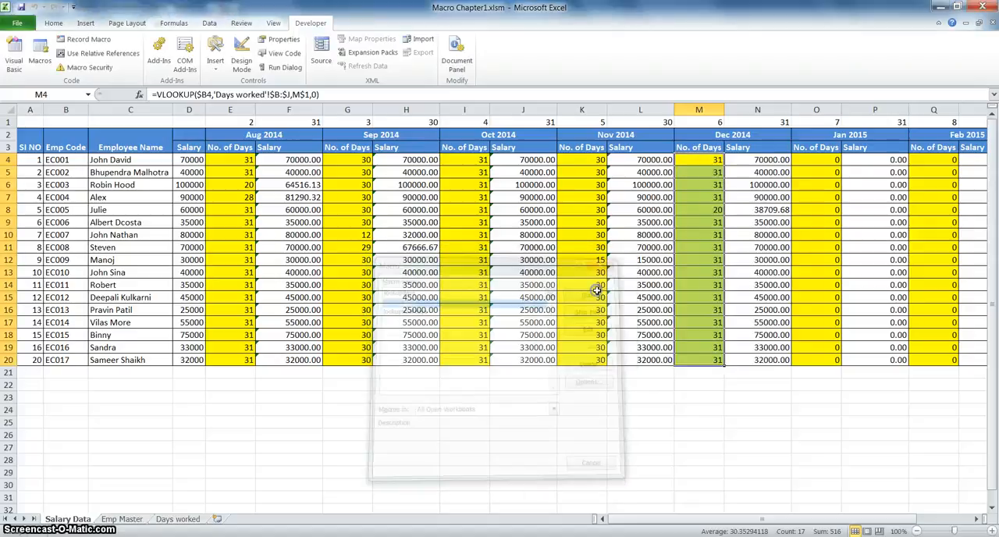
{"action": "left_click", "coordinate": [813, 161]}
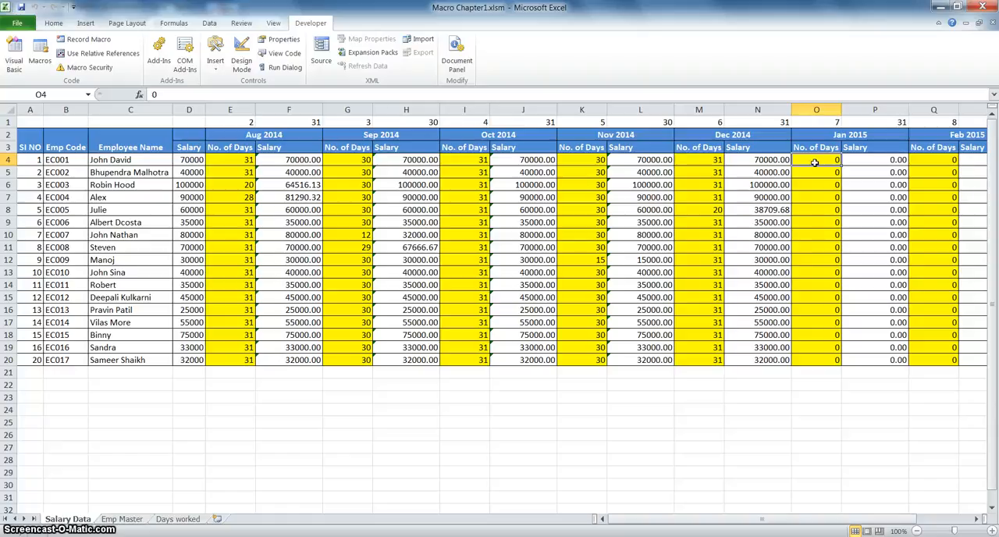
{"action": "key", "text": "alt+F8"}
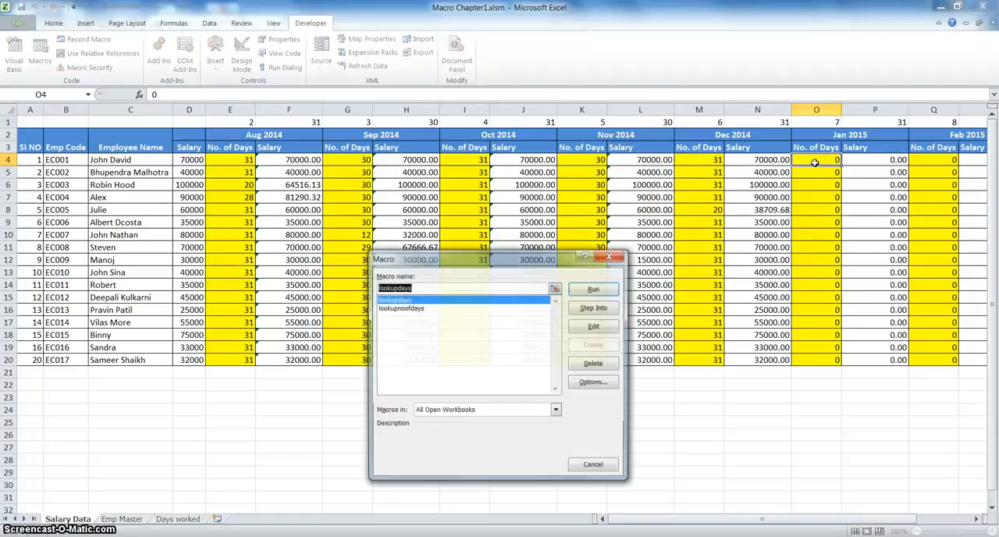
{"action": "left_click", "coordinate": [603, 290]}
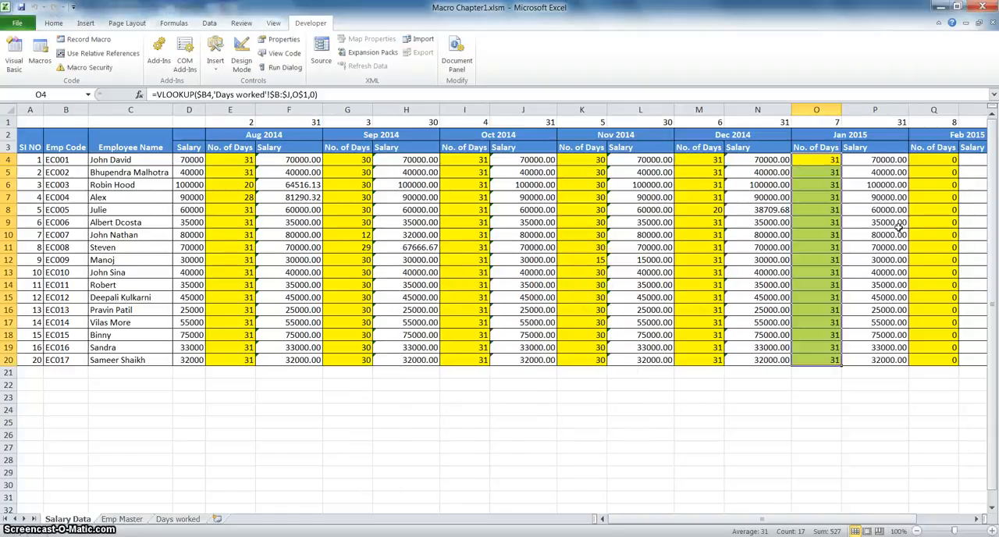
Run the lookupdays macro from Q4 and from S4 to fill the Feb 2015 and Mar 2015 No. of Days columns.
{"action": "left_click", "coordinate": [937, 161]}
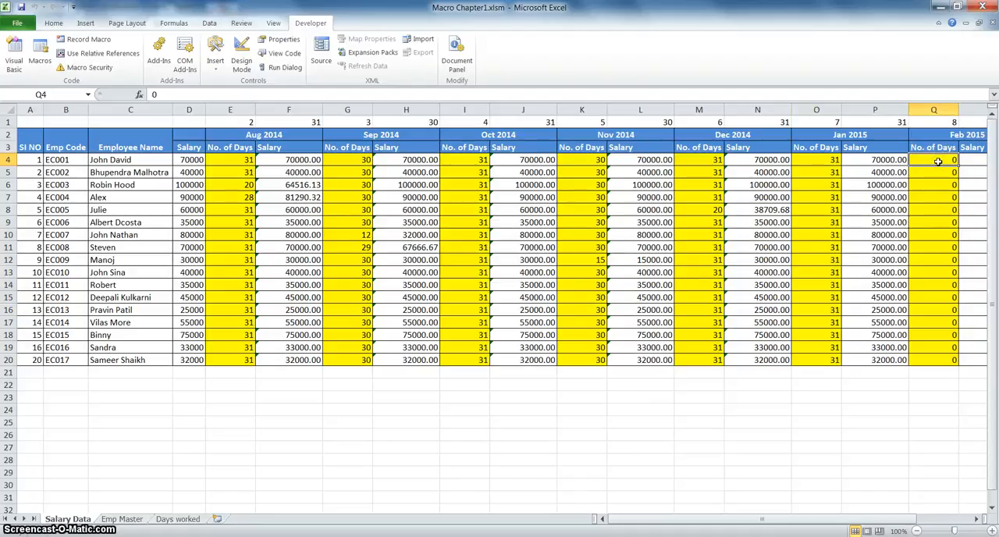
{"action": "key", "text": "alt+F8"}
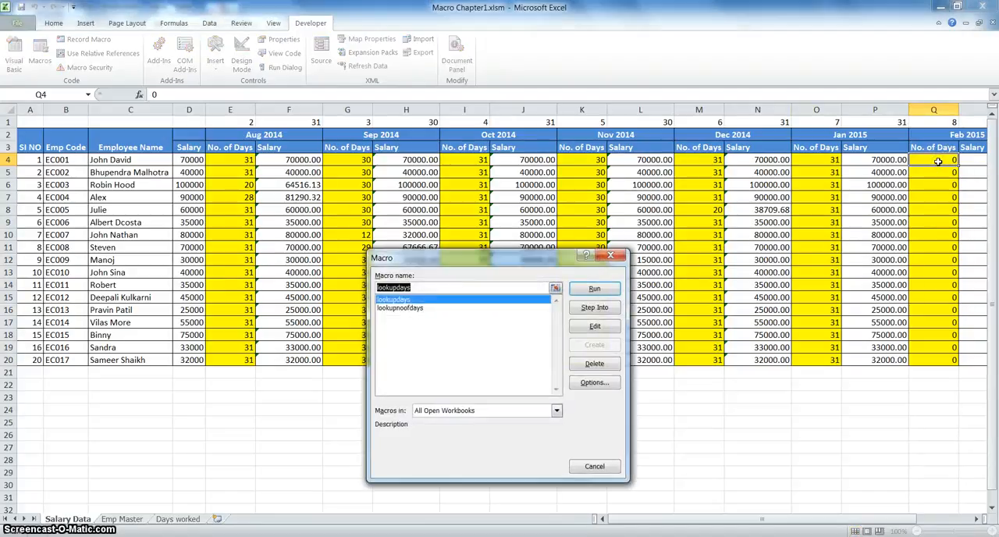
{"action": "left_click", "coordinate": [596, 289]}
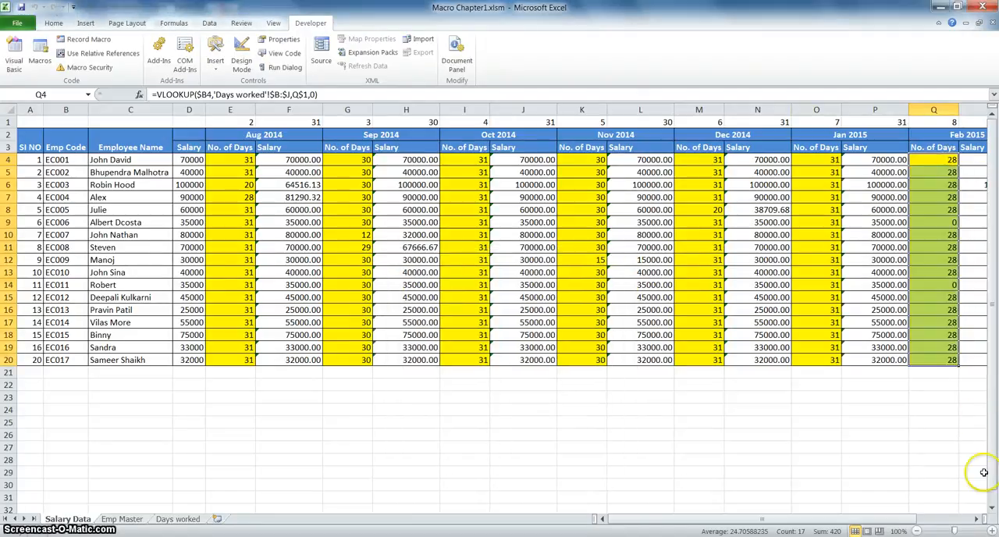
{"action": "left_click", "coordinate": [976, 518]}
{"action": "left_click", "coordinate": [976, 519]}
{"action": "left_click", "coordinate": [976, 519]}
{"action": "left_click", "coordinate": [976, 519]}
{"action": "left_click", "coordinate": [976, 519]}
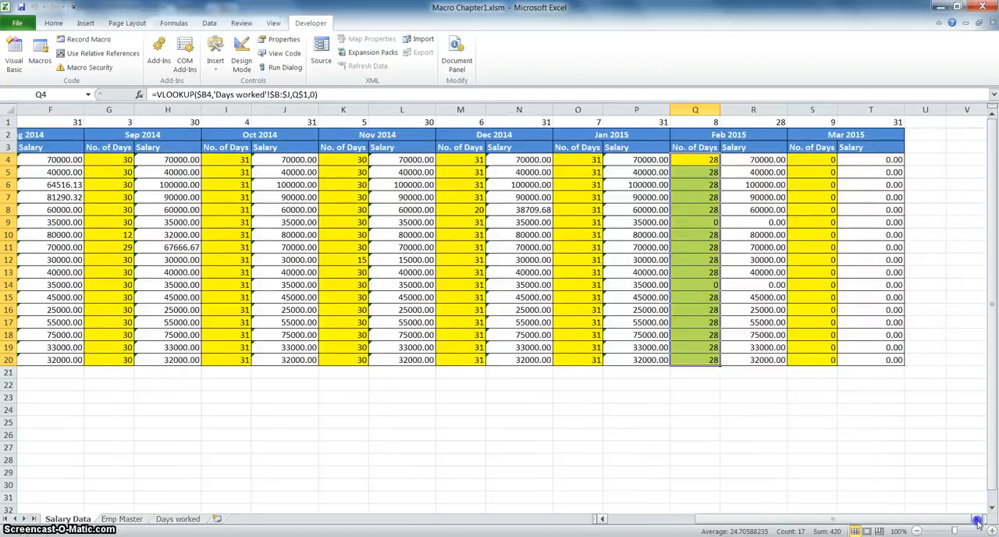
{"action": "left_click", "coordinate": [810, 159]}
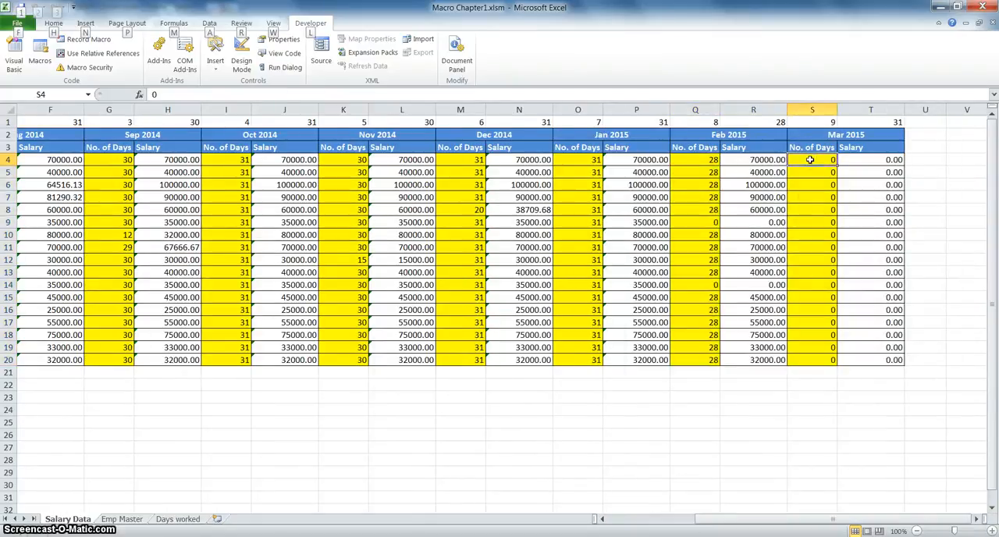
{"action": "key", "text": "alt+F8"}
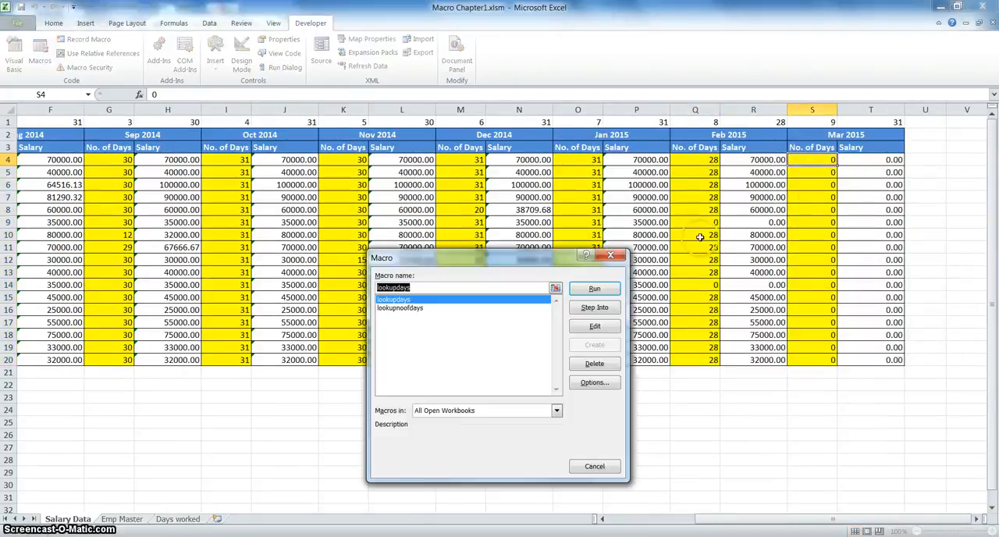
{"action": "left_click", "coordinate": [593, 289]}
Select the Aug 2014 No. of Days values E4:E20 and hide column E.
{"action": "left_click_drag", "start_coordinate": [815, 519], "coordinate": [665, 519]}
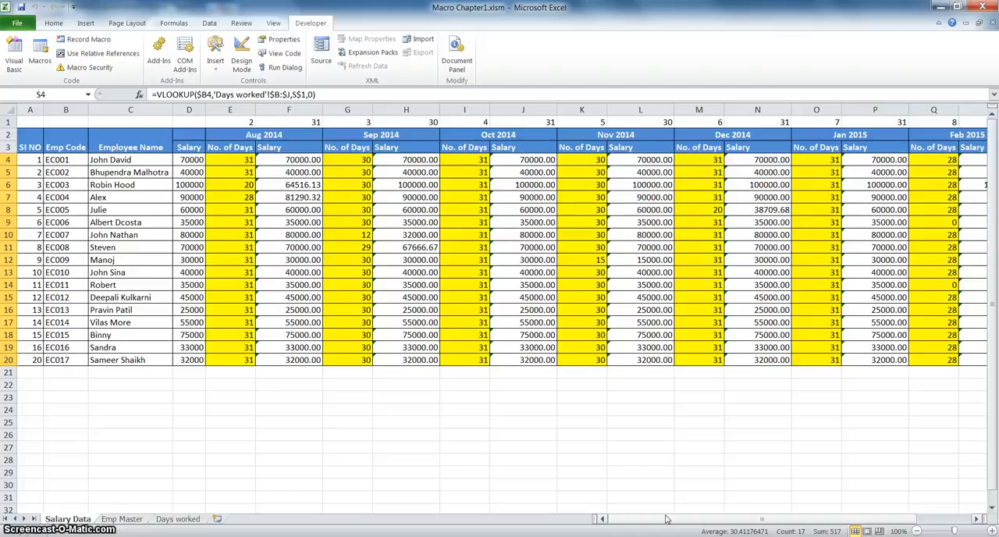
{"action": "left_click", "coordinate": [236, 159]}
{"action": "key", "text": "ctrl+shift+Down"}
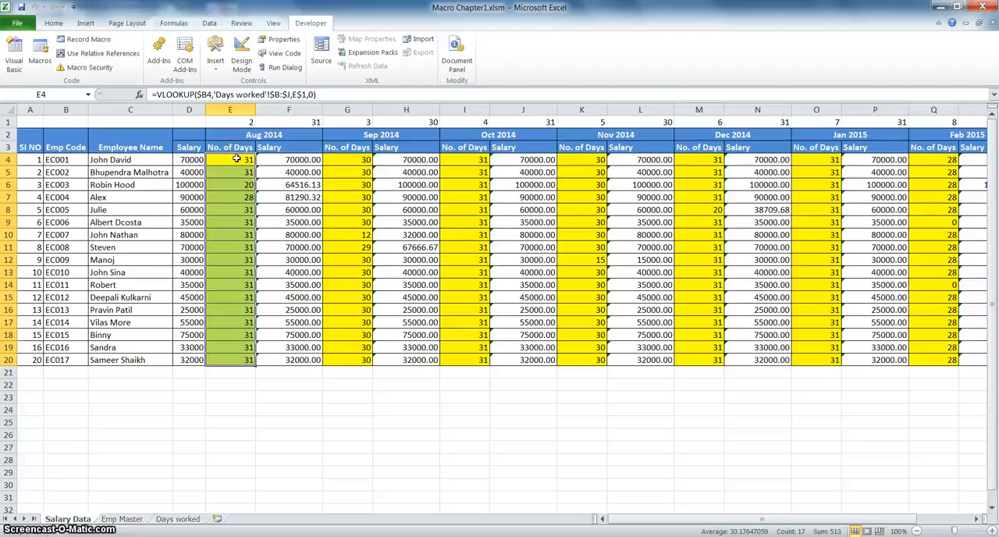
{"action": "key", "text": "ctrl+0"}
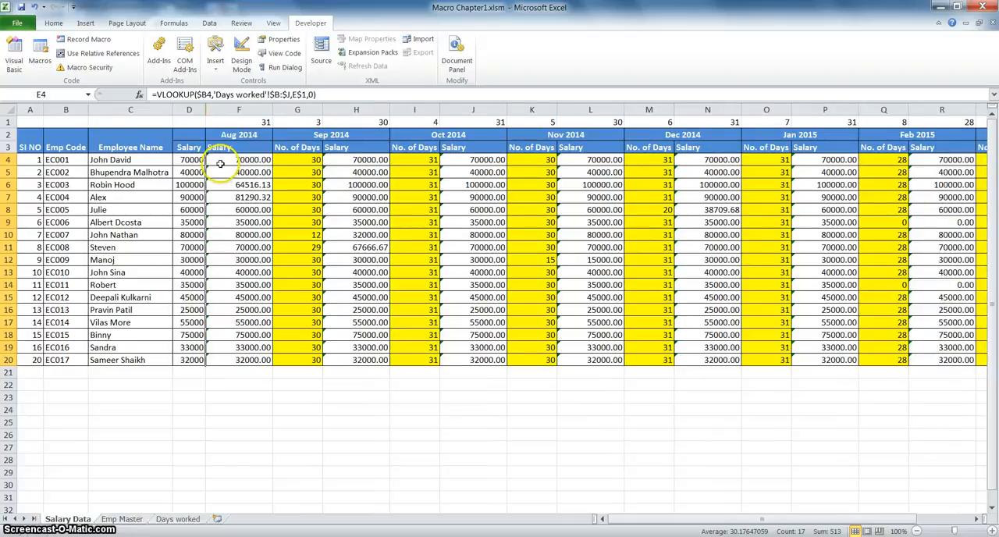
Fill the Sep 2014 and Oct 2014 No. of Days cells, G4:G20 and I4:I20, with 0.
{"action": "left_click", "coordinate": [296, 158]}
{"action": "key", "text": "ctrl+shift+Down"}
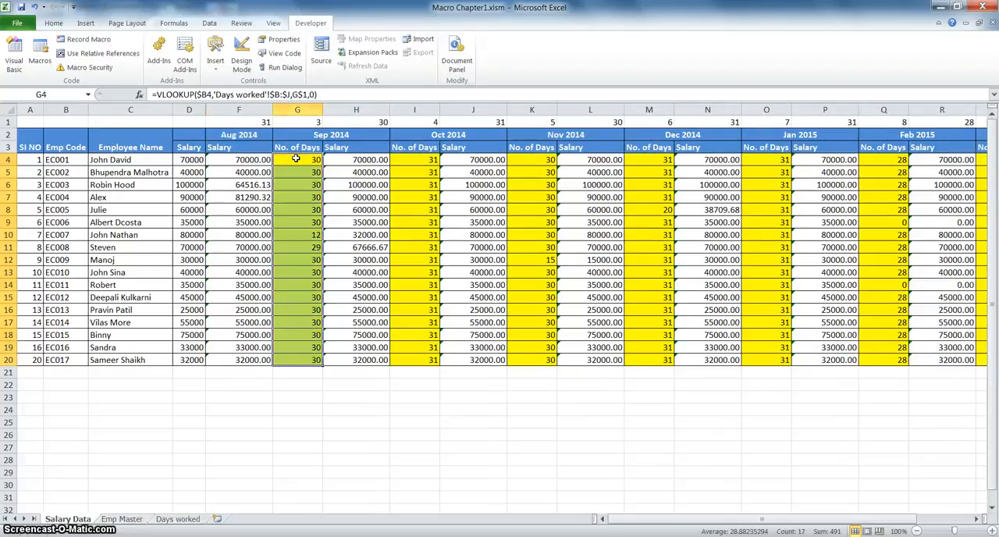
{"action": "type", "text": "0"}
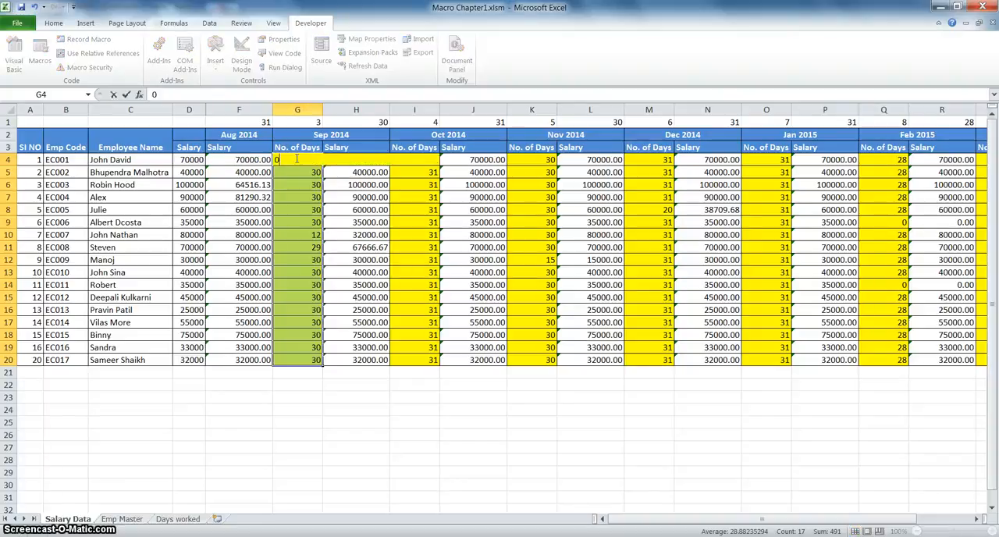
{"action": "key", "text": "ctrl+Return"}
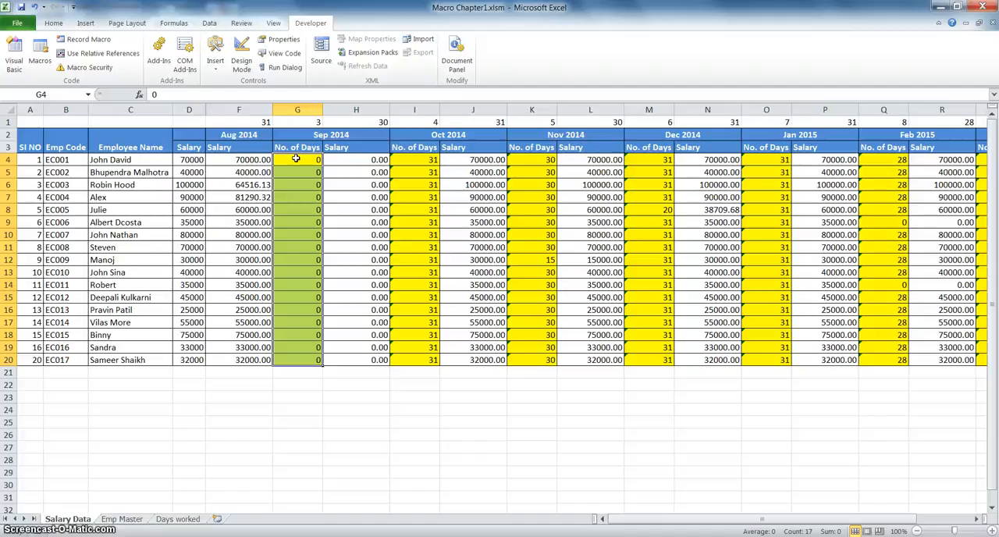
{"action": "key", "text": "Right"}
{"action": "key", "text": "Right"}
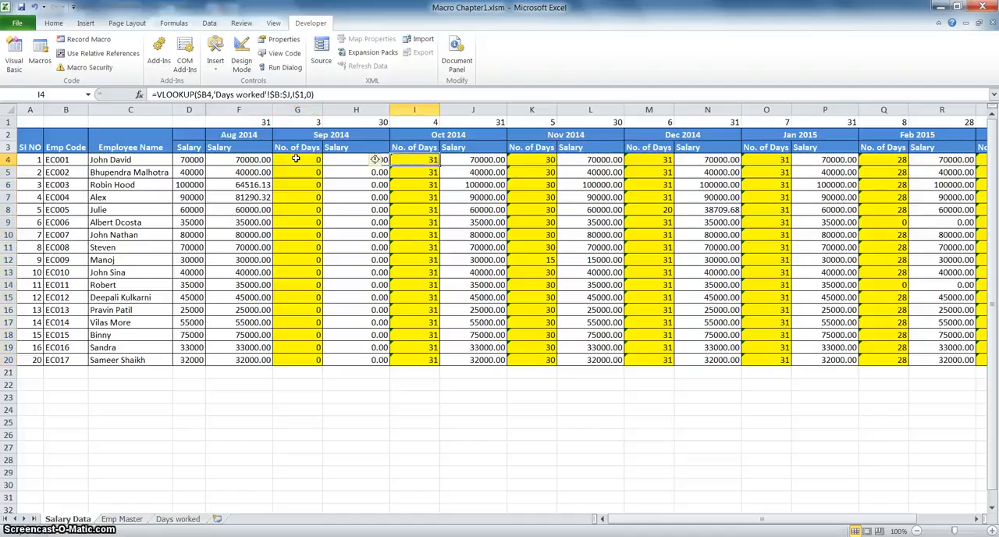
{"action": "key", "text": "ctrl+shift+Down"}
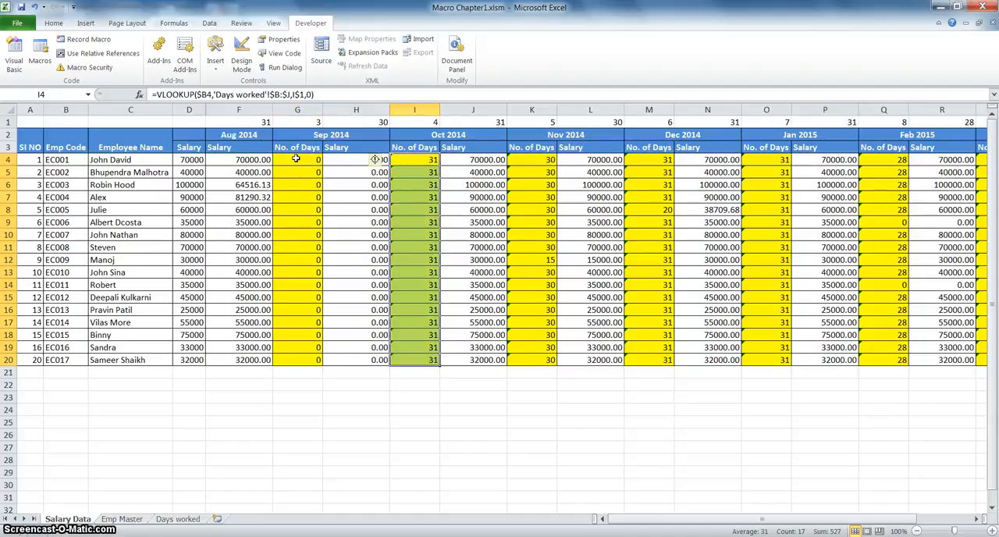
{"action": "type", "text": "0"}
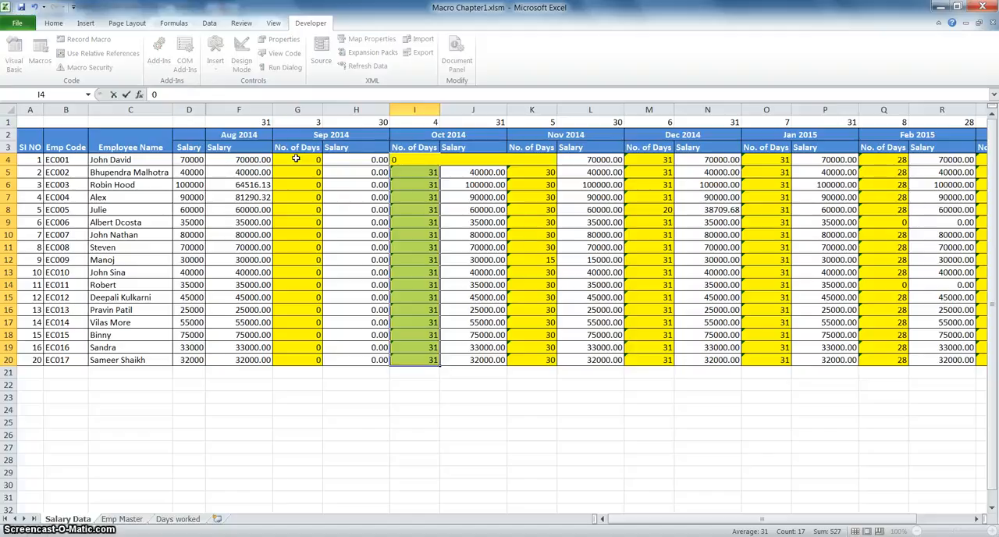
{"action": "key", "text": "ctrl+Return"}
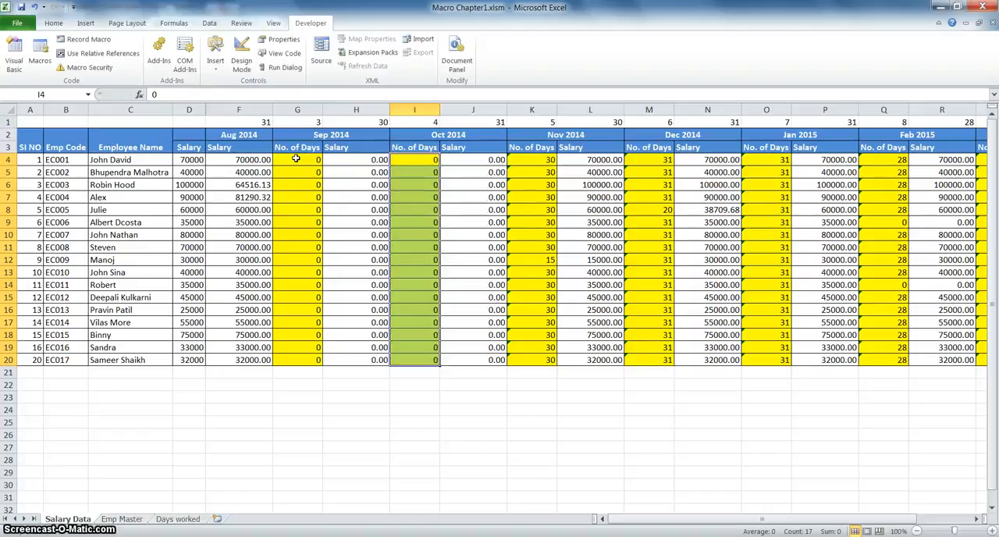
Run the lookupdays macro from G4 to refill the Sep 2014 No. of Days column.
{"action": "left_click", "coordinate": [296, 159]}
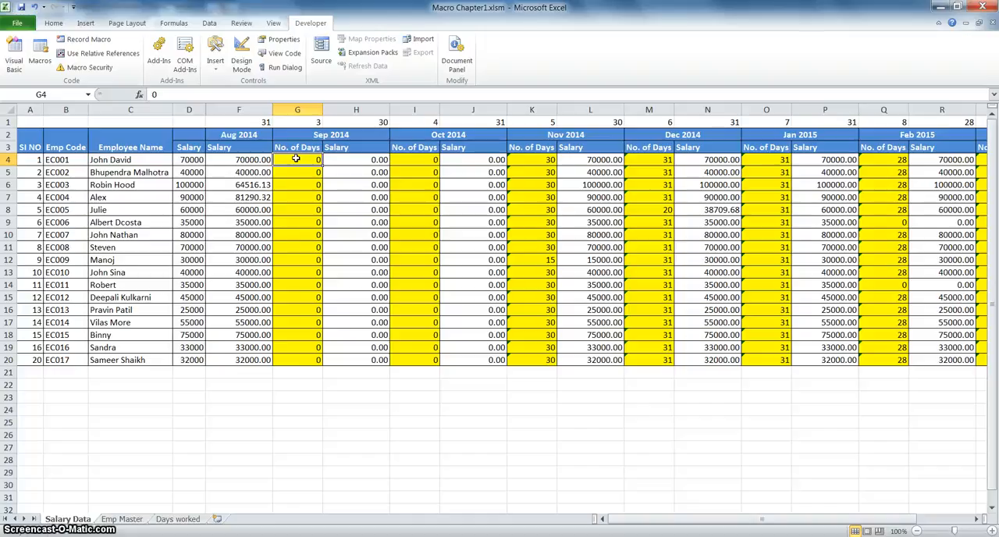
{"action": "key", "text": "alt+F8"}
{"action": "left_click", "coordinate": [593, 290]}
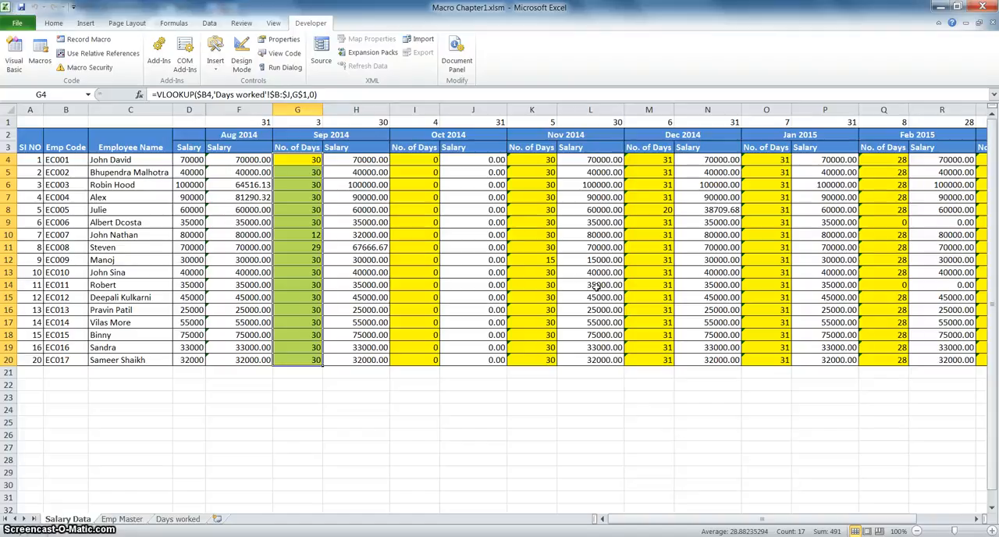
Create a copy of the Salary Data sheet at the end of the workbook.
{"action": "left_click", "coordinate": [71, 520]}
{"action": "right_click", "coordinate": [71, 520]}
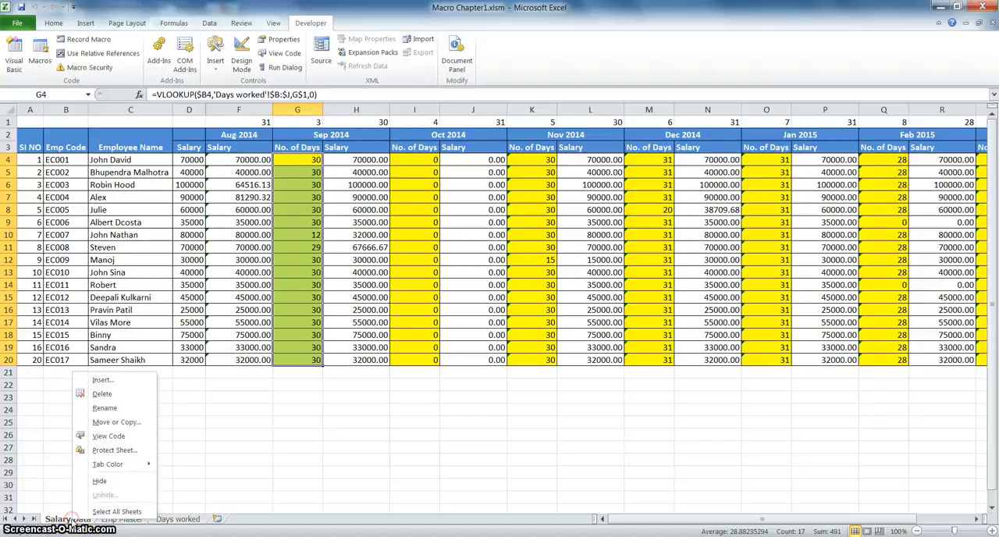
{"action": "left_click", "coordinate": [116, 422]}
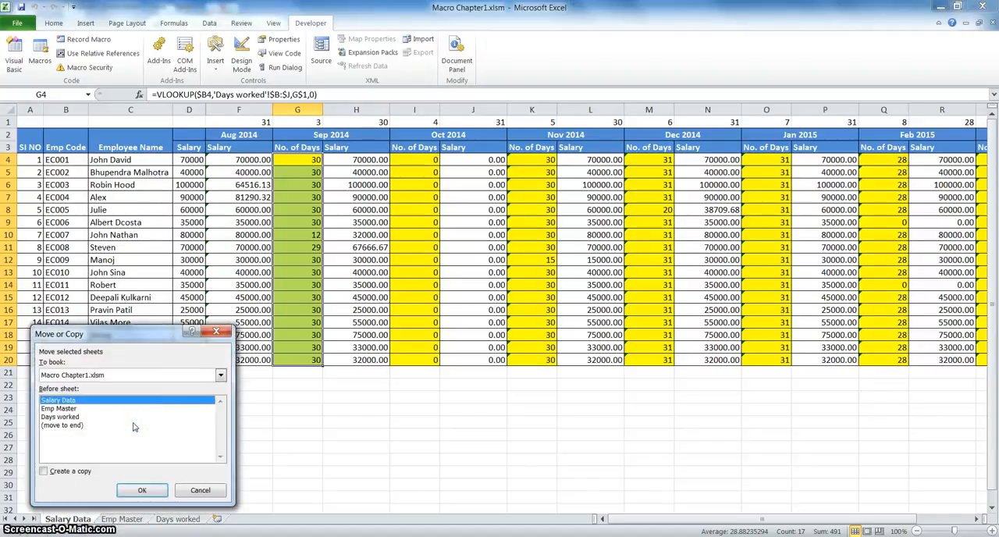
{"action": "left_click", "coordinate": [43, 471]}
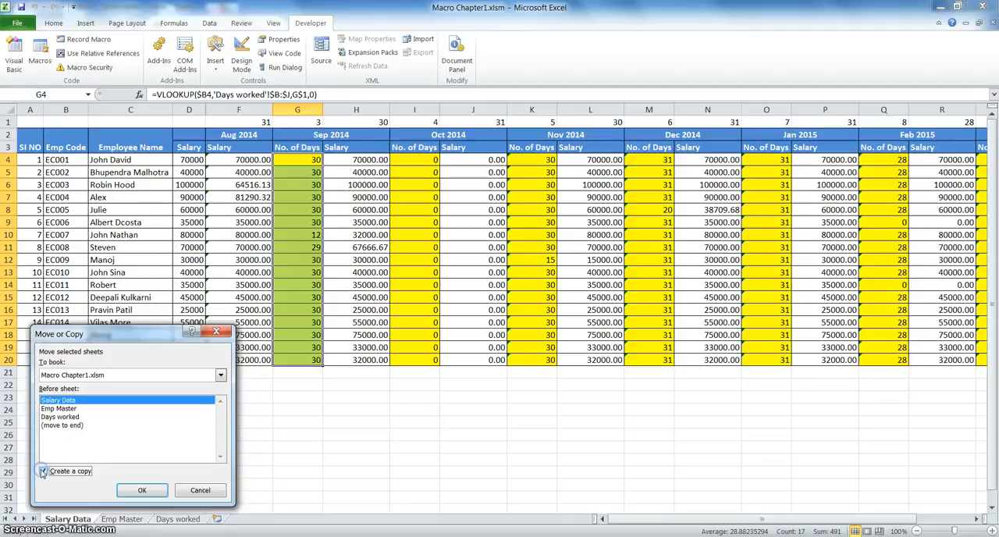
{"action": "left_click", "coordinate": [74, 426]}
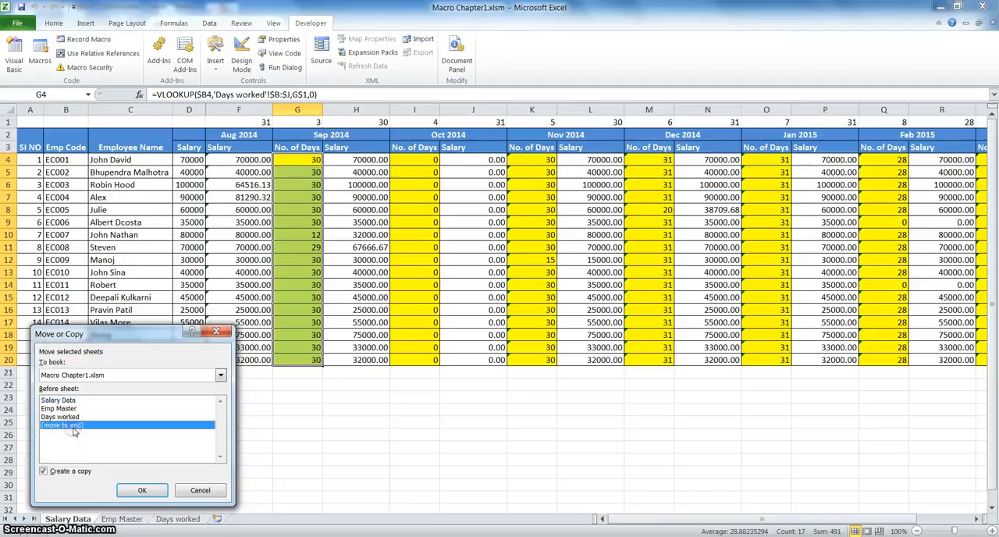
{"action": "left_click", "coordinate": [143, 491]}
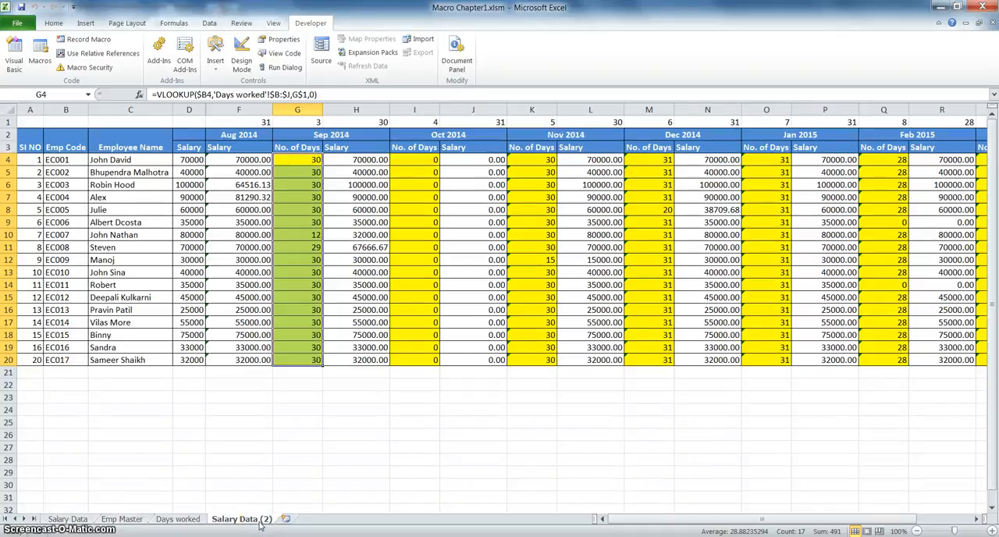
Replace every 2014 with 2015 in the month headers of row 2, from Aug through Mar.
{"action": "left_click", "coordinate": [243, 136]}
{"action": "left_click_drag", "start_coordinate": [243, 135], "coordinate": [835, 137]}
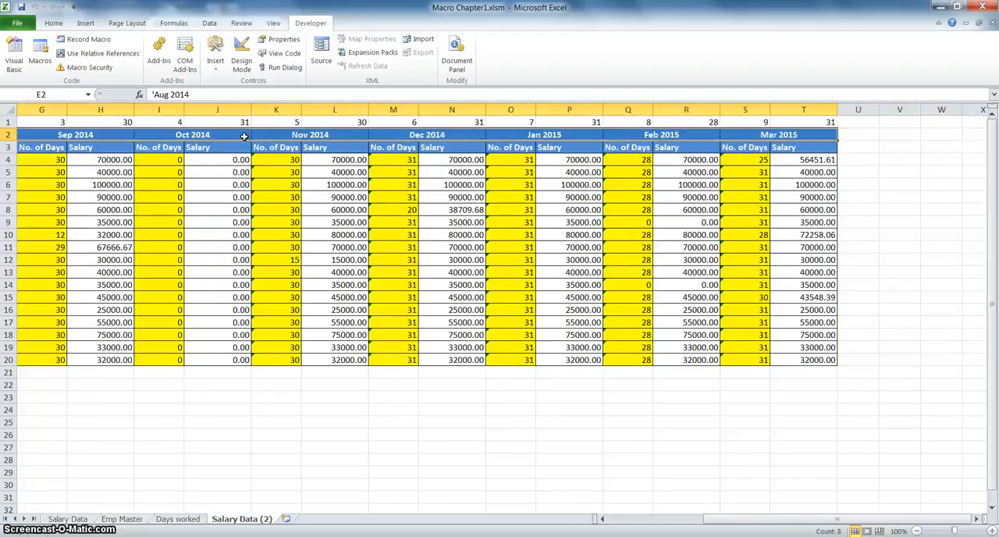
{"action": "key", "text": "ctrl+h"}
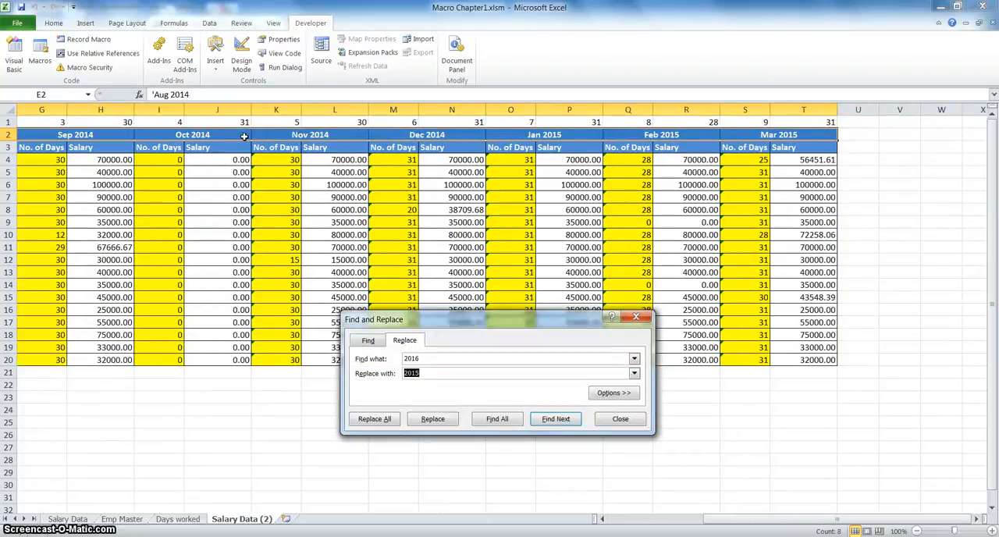
{"action": "key", "text": "shift+Tab"}
{"action": "type", "text": "2"}
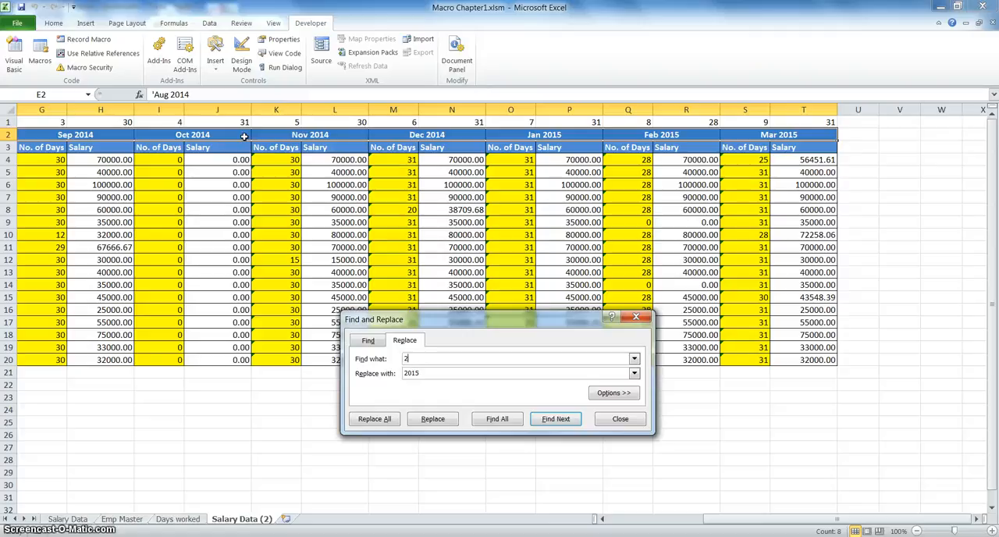
{"action": "type", "text": "014"}
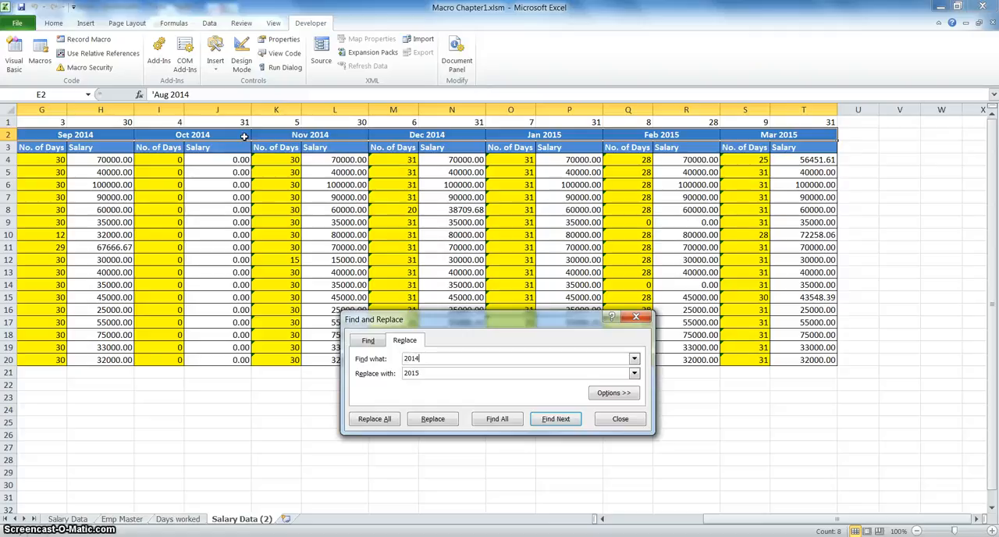
{"action": "left_click", "coordinate": [425, 373]}
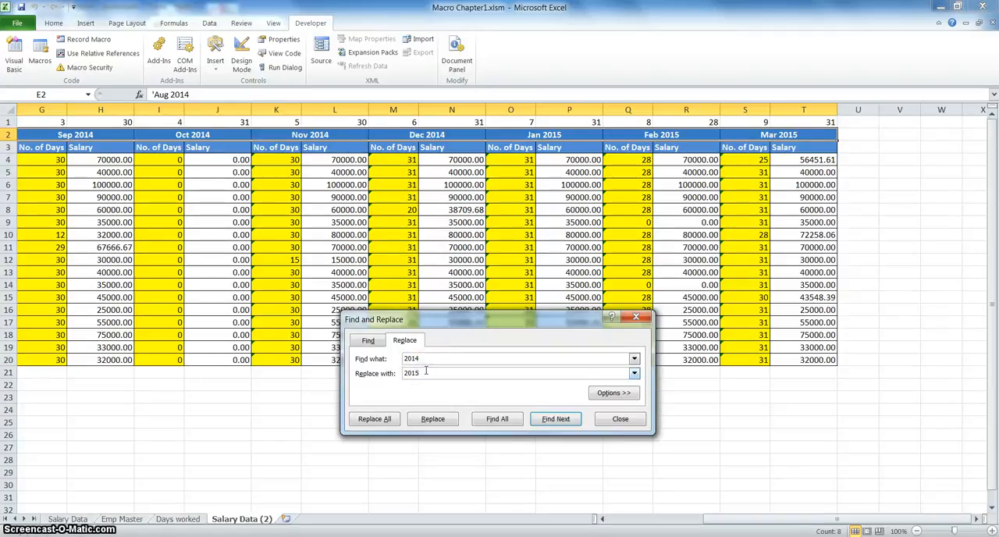
{"action": "double_click", "coordinate": [425, 373]}
{"action": "left_click", "coordinate": [362, 423]}
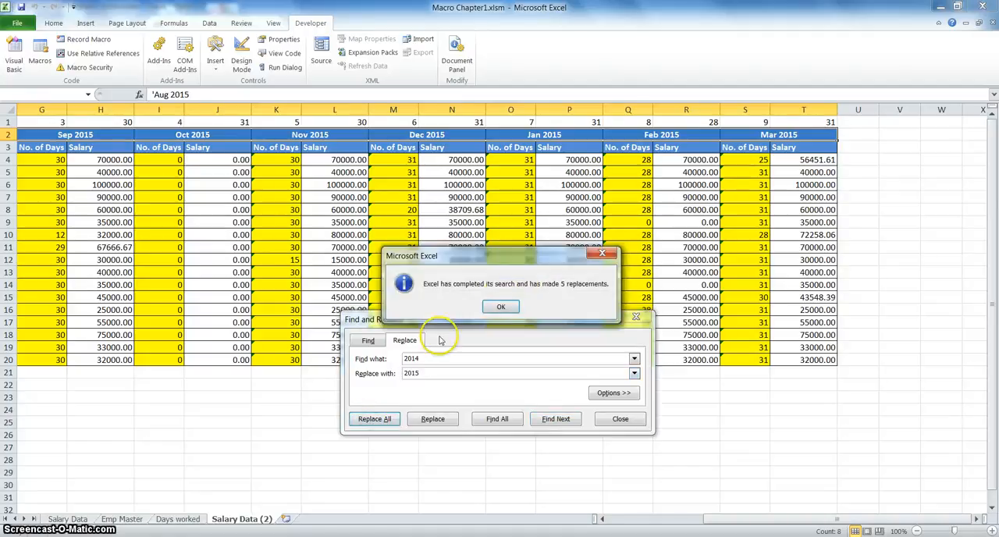
{"action": "left_click", "coordinate": [501, 307]}
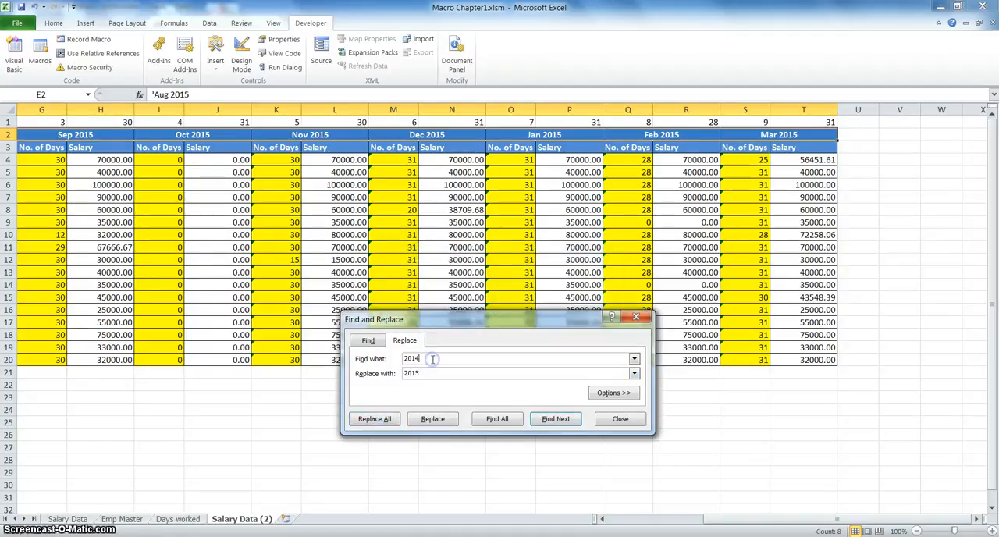
Replace every 2015 with 2016 in the selected month headers and close the Find and Replace dialog.
{"action": "key", "text": "BackSpace"}
{"action": "type", "text": "5"}
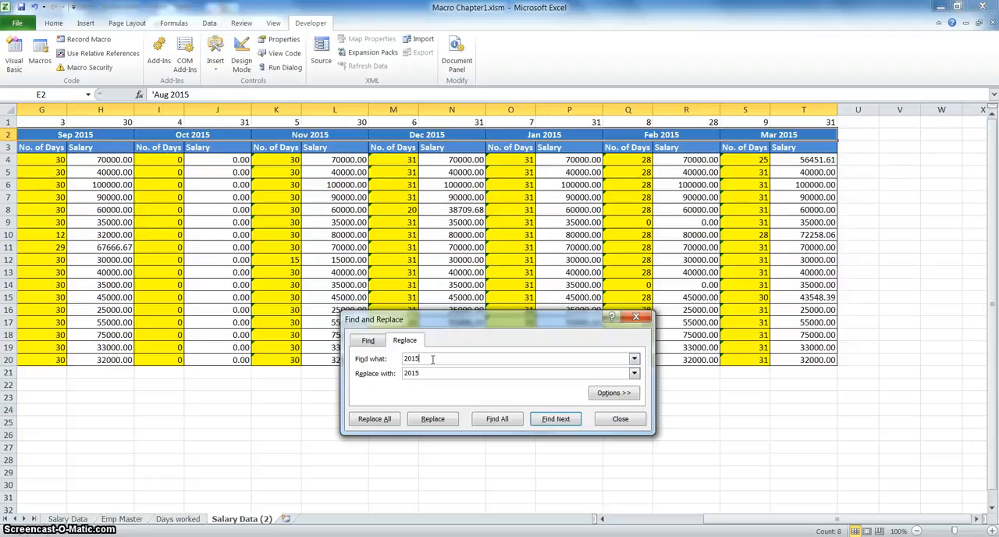
{"action": "double_click", "coordinate": [425, 373]}
{"action": "type", "text": "2016"}
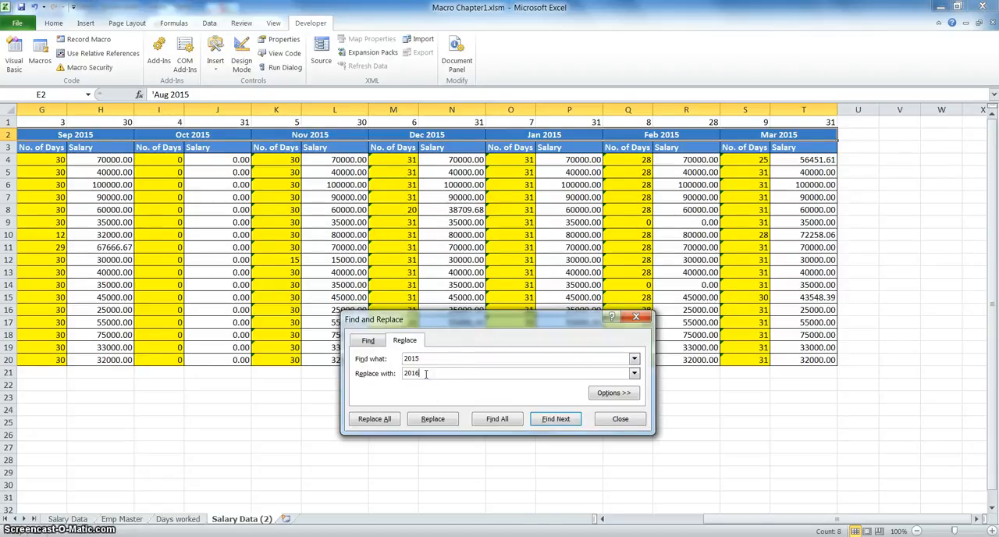
{"action": "left_click", "coordinate": [378, 421]}
{"action": "left_click", "coordinate": [505, 309]}
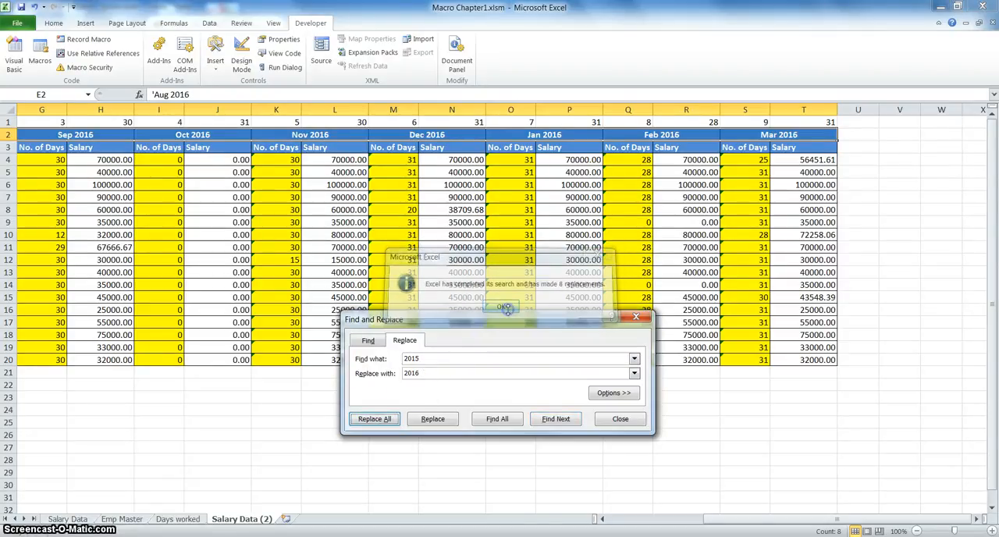
{"action": "left_click", "coordinate": [617, 422]}
Clear the Sep 2016 No. of Days values in G4:G20.
{"action": "key", "text": "Left"}
{"action": "key", "text": "Left"}
{"action": "key", "text": "Left"}
{"action": "key", "text": "Left"}
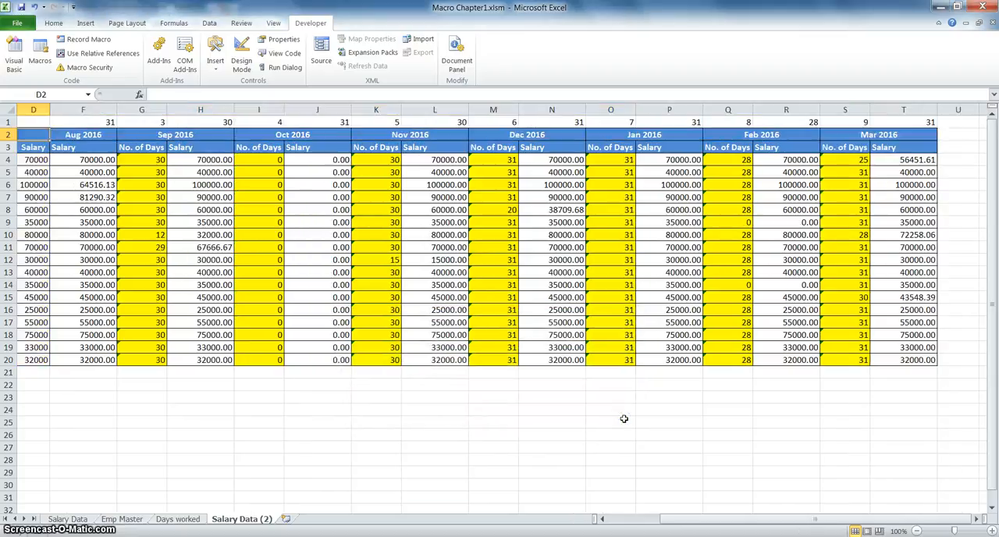
{"action": "key", "text": "Right"}
{"action": "key", "text": "Right"}
{"action": "key", "text": "Right"}
{"action": "key", "text": "Right"}
{"action": "key", "text": "Right"}
{"action": "key", "text": "Right"}
{"action": "key", "text": "Down"}
{"action": "key", "text": "Down"}
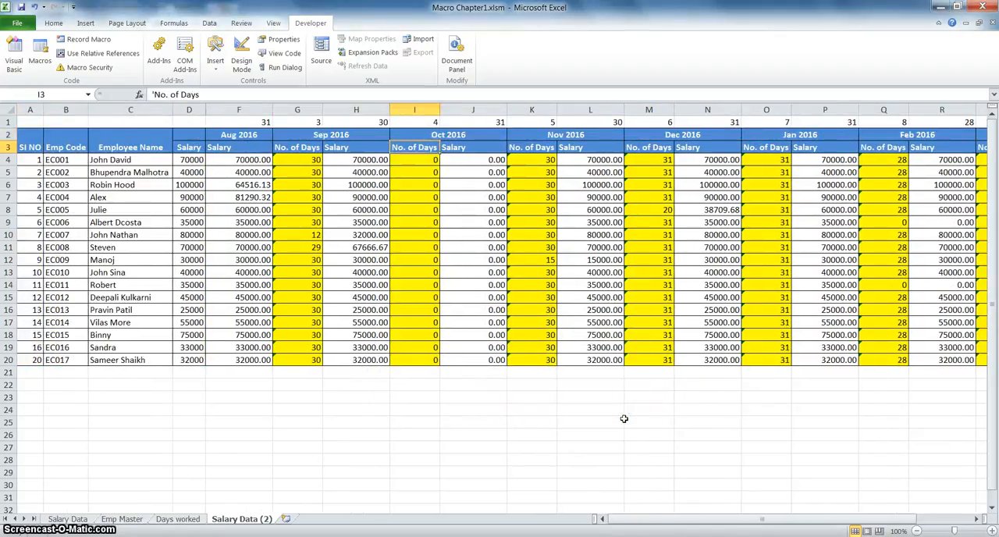
{"action": "key", "text": "Left"}
{"action": "key", "text": "Left"}
{"action": "key", "text": "ctrl+shift+Down"}
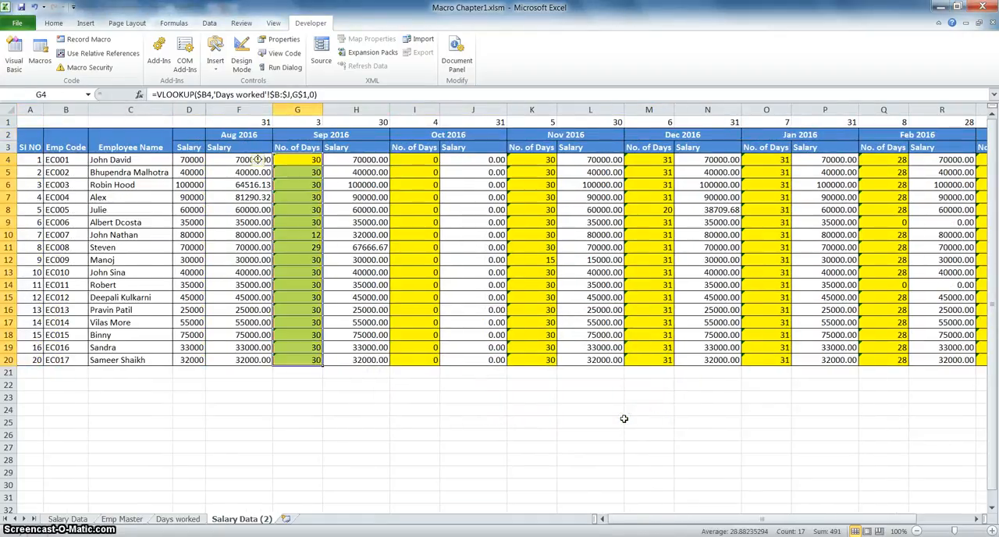
{"action": "key", "text": "Delete"}
Fill the Sep 2016 No. of Days cells G4:G20 with 0.
{"action": "key", "text": "Right"}
{"action": "key", "text": "Right"}
{"action": "key", "text": "Right"}
{"action": "key", "text": "Left"}
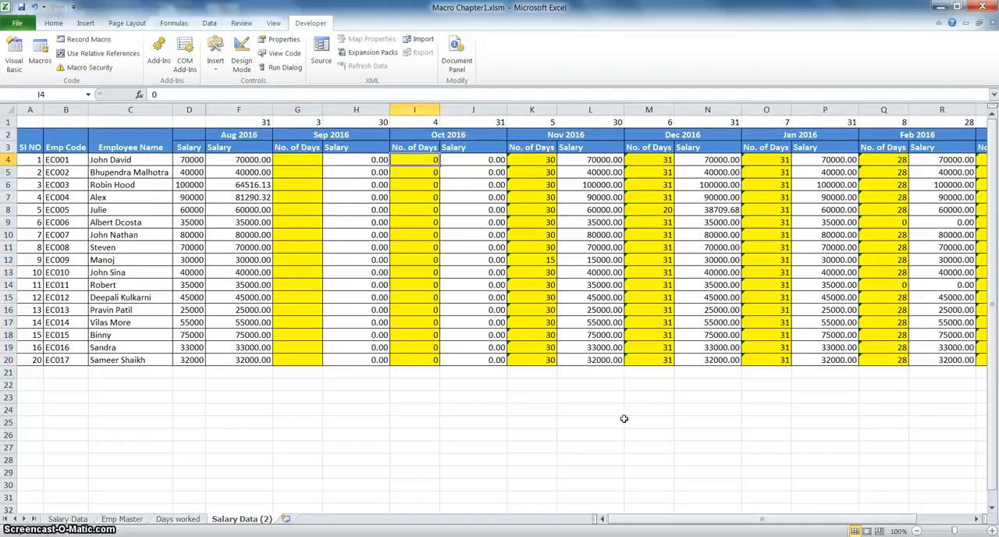
{"action": "key", "text": "Left"}
{"action": "key", "text": "Left"}
{"action": "key", "text": "shift+Down"}
{"action": "key", "text": "shift+Down"}
{"action": "key", "text": "shift+Down"}
{"action": "key", "text": "shift+Down"}
{"action": "key", "text": "shift+Down"}
{"action": "key", "text": "shift+Down"}
{"action": "key", "text": "shift+Down"}
{"action": "key", "text": "shift+Down"}
{"action": "key", "text": "shift+Down"}
{"action": "key", "text": "shift+Down"}
{"action": "key", "text": "shift+Down"}
{"action": "key", "text": "shift+Down"}
{"action": "key", "text": "shift+Down"}
{"action": "key", "text": "shift+Down"}
{"action": "key", "text": "shift+Down"}
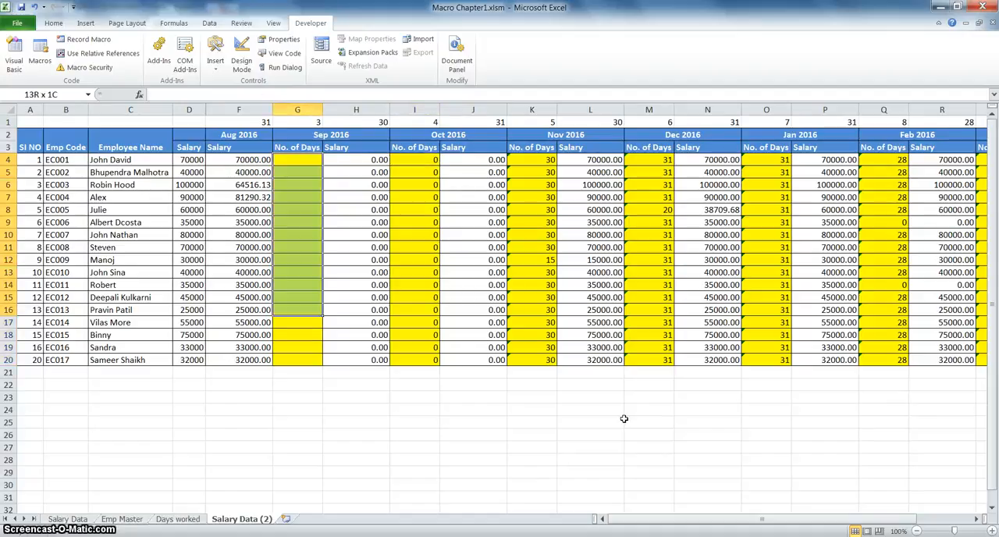
{"action": "key", "text": "shift+Down"}
{"action": "type", "text": "0"}
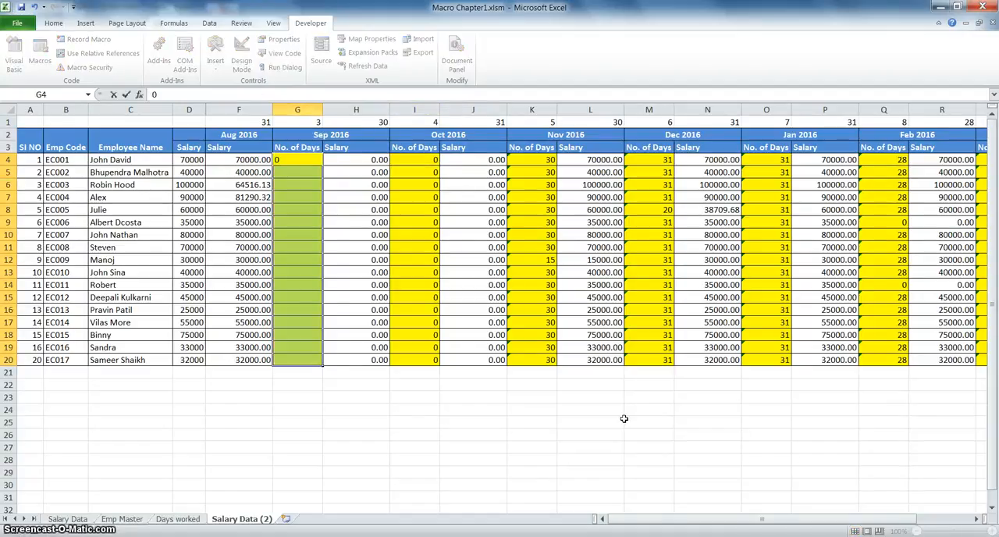
{"action": "key", "text": "ctrl+Return"}
Fill the Nov 2016 No. of Days cells K4:K20 with 0.
{"action": "key", "text": "Right"}
{"action": "key", "text": "Right"}
{"action": "key", "text": "Right"}
{"action": "key", "text": "Right"}
{"action": "key", "text": "shift+Down"}
{"action": "key", "text": "shift+Down"}
{"action": "key", "text": "shift+Down"}
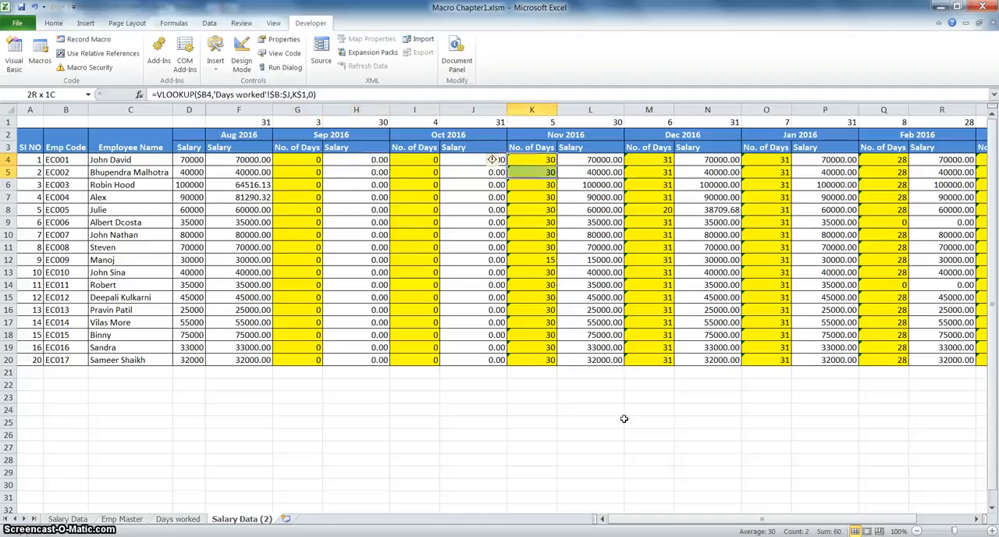
{"action": "key", "text": "shift+Down"}
{"action": "key", "text": "shift+Down"}
{"action": "key", "text": "shift+Down"}
{"action": "key", "text": "shift+Down"}
{"action": "key", "text": "shift+Down"}
{"action": "key", "text": "shift+Down"}
{"action": "key", "text": "shift+Down"}
{"action": "key", "text": "shift+Down"}
{"action": "key", "text": "shift+Down"}
{"action": "key", "text": "shift+Down"}
{"action": "key", "text": "shift+Down"}
{"action": "key", "text": "shift+Down"}
{"action": "key", "text": "shift+Down"}
{"action": "type", "text": "0"}
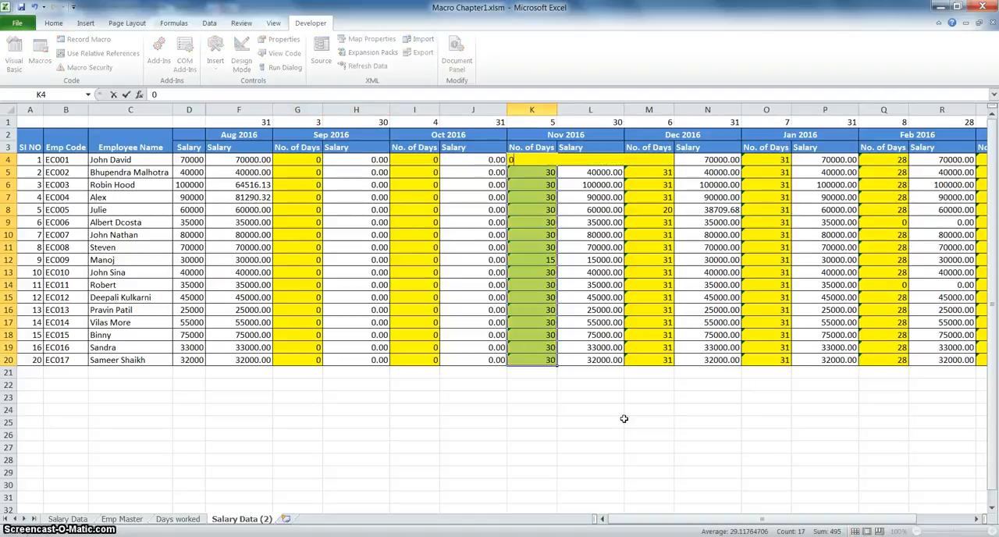
{"action": "key", "text": "ctrl+Return"}
Run the lookupdays macro from G4 to refill the Sep 2016 No. of Days column.
{"action": "key", "text": "Left"}
{"action": "key", "text": "Left"}
{"action": "key", "text": "Left"}
{"action": "key", "text": "Left"}
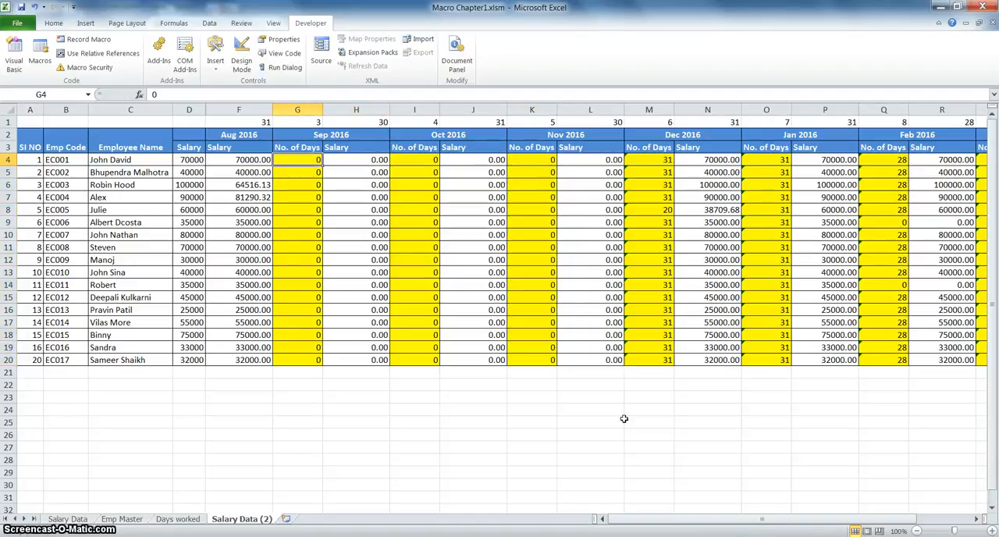
{"action": "key", "text": "alt+F8"}
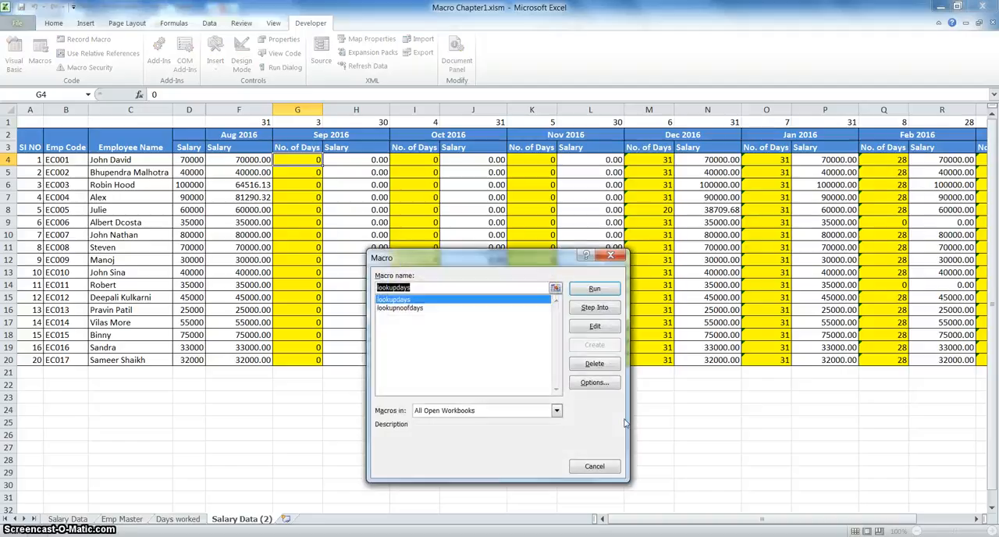
{"action": "left_click", "coordinate": [586, 289]}
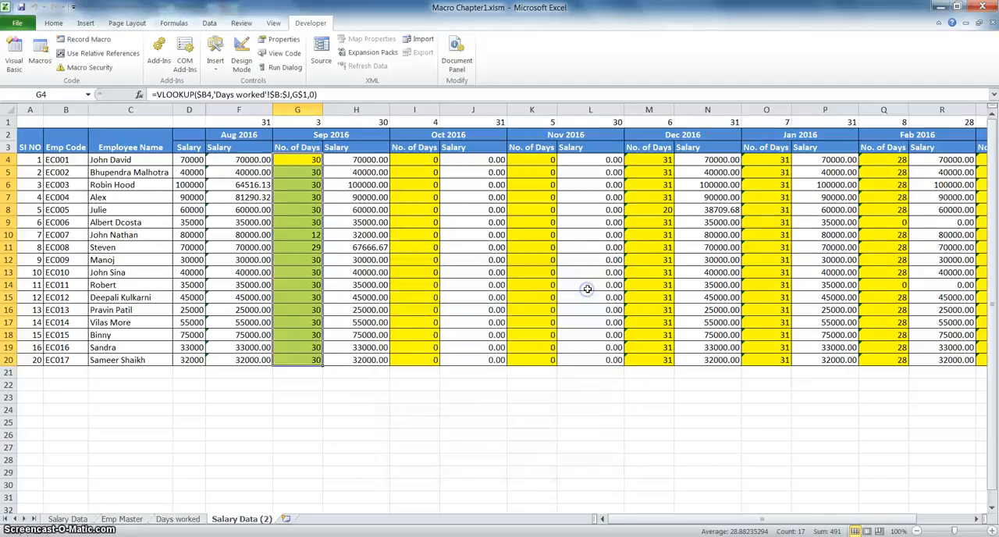